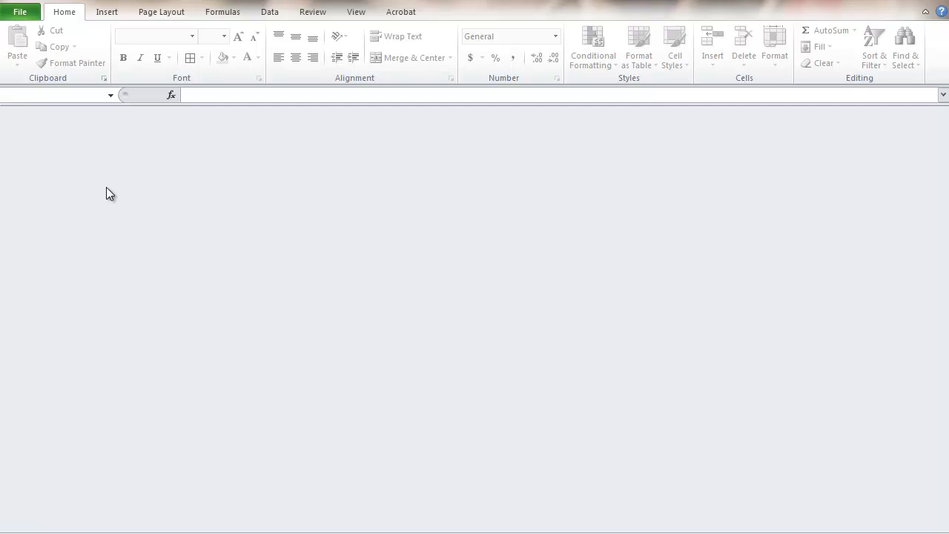
Step: Create a new blank workbook
left_click(20, 12)
left_click(39, 198)
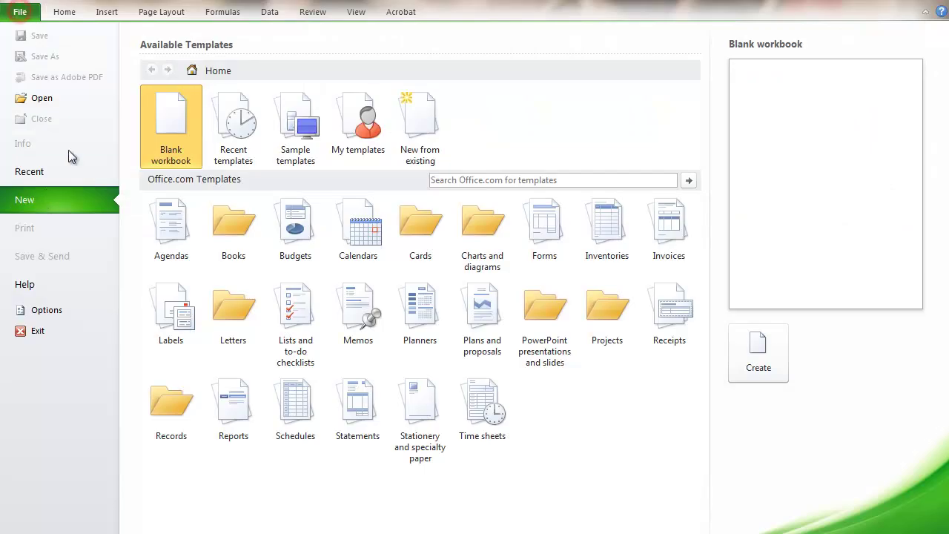
double_click(174, 111)
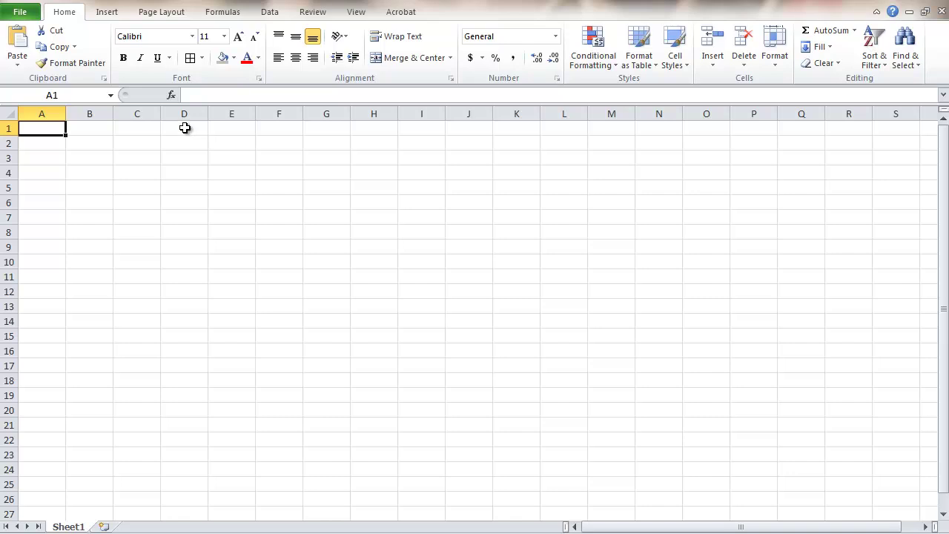
left_click(185, 130)
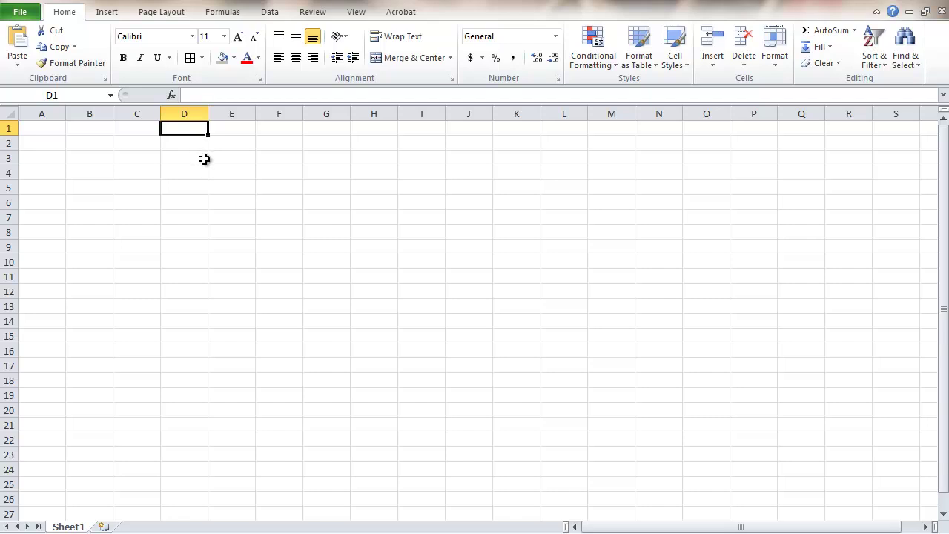
key("ctrl+v")
key("Tab")
key("ctrl+v")
key("Tab")
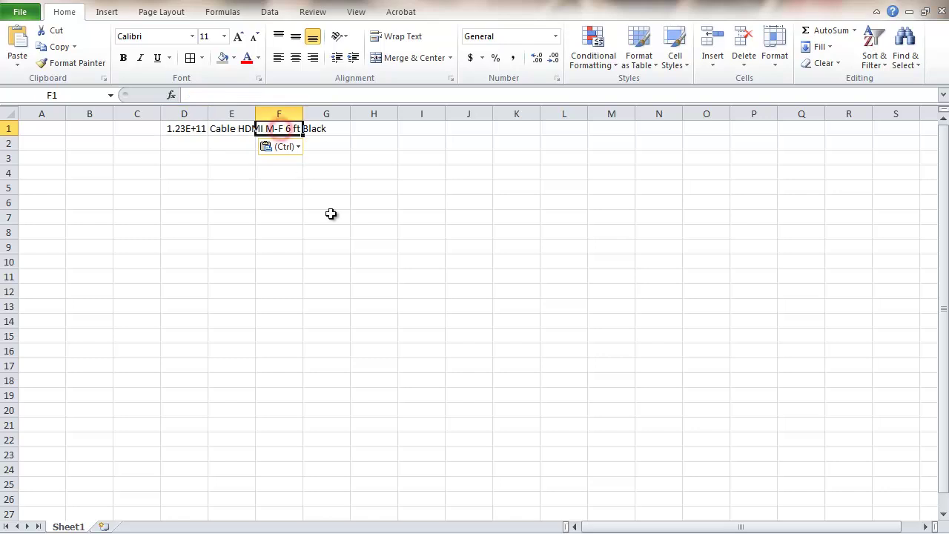
type("9.65")
left_click(279, 232)
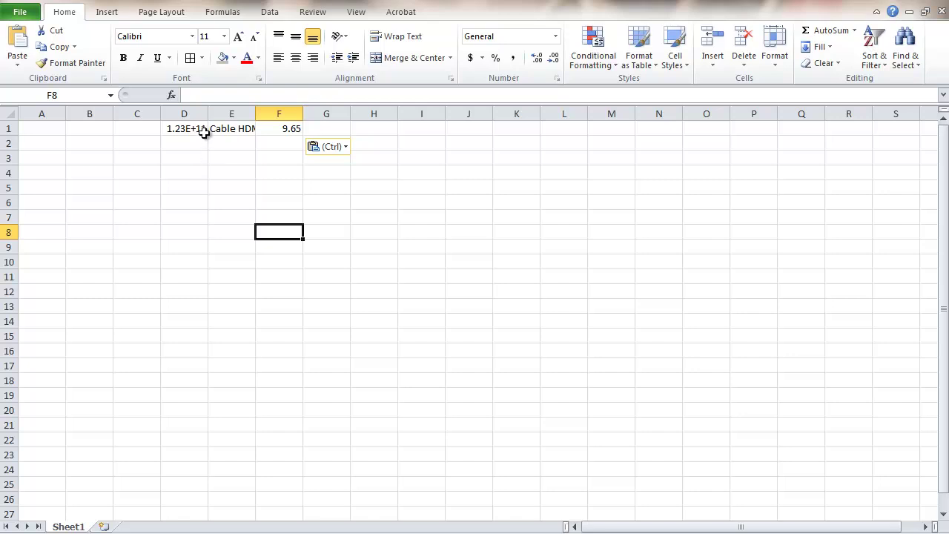
Step: Format column D as Number without decimals and widen columns D and E so their contents fit
left_click_drag(205, 120, 215, 119)
left_click(188, 113)
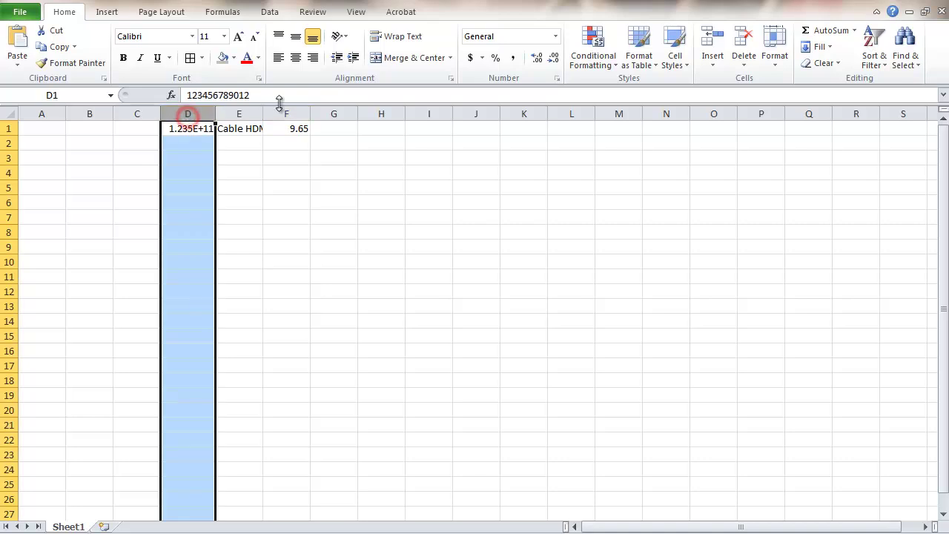
left_click(556, 36)
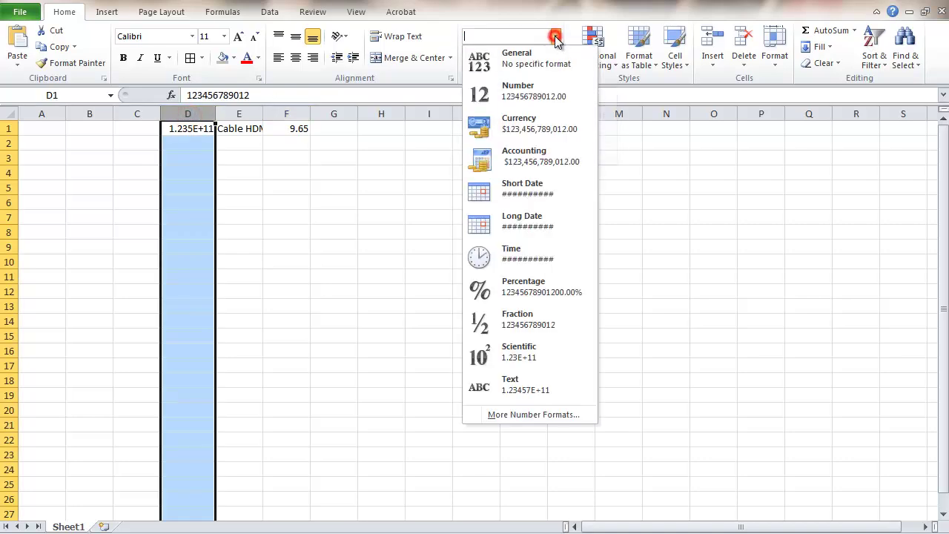
left_click(518, 91)
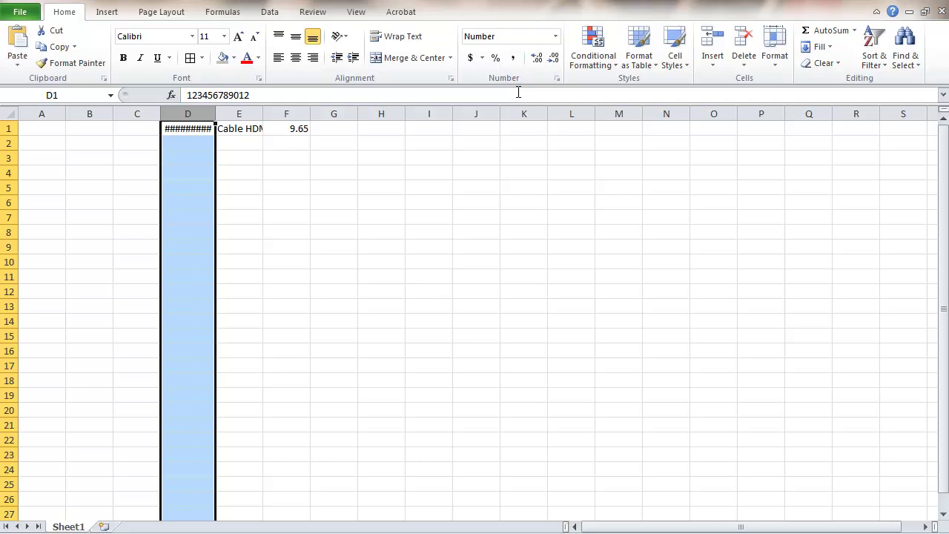
left_click(553, 60)
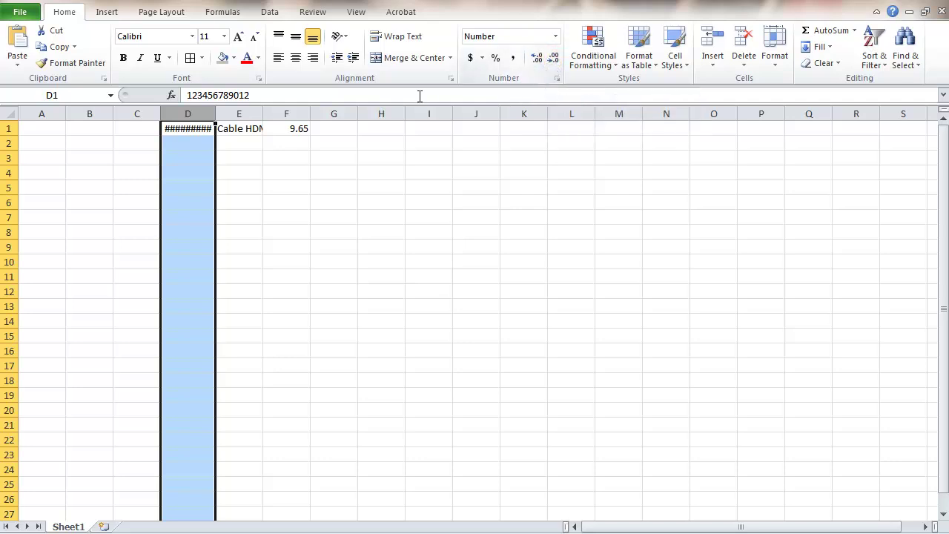
left_click_drag(214, 116, 230, 115)
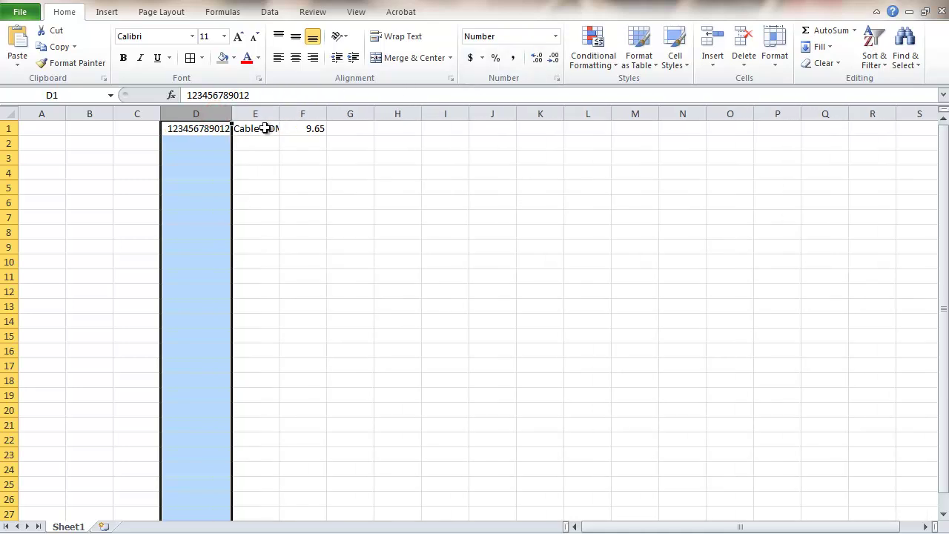
left_click(264, 129)
left_click_drag(279, 113, 379, 108)
left_click(214, 137)
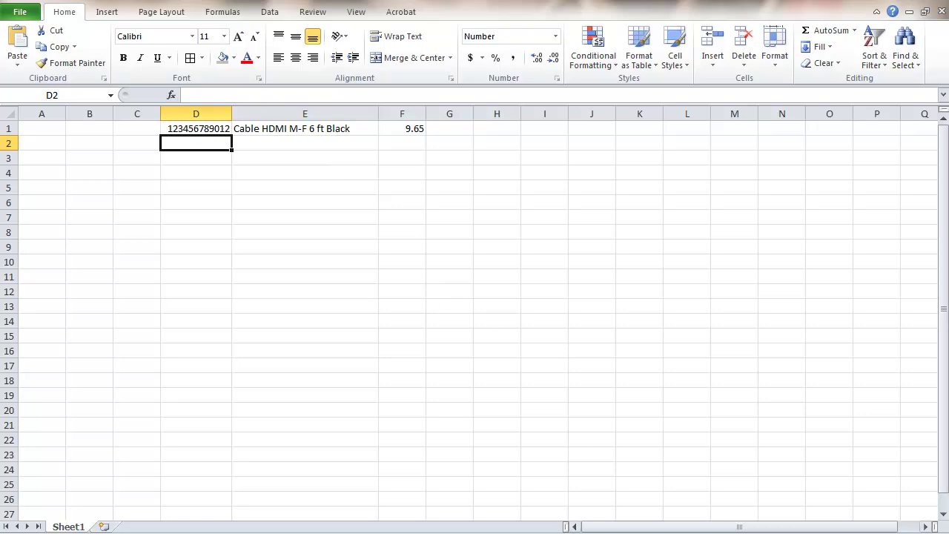
key("ctrl+v")
left_click(286, 143)
type("Cable RG-6 F-59 3 ft Black Cable Cat 5e Boot 10 ft Red Hub USB 4 port")
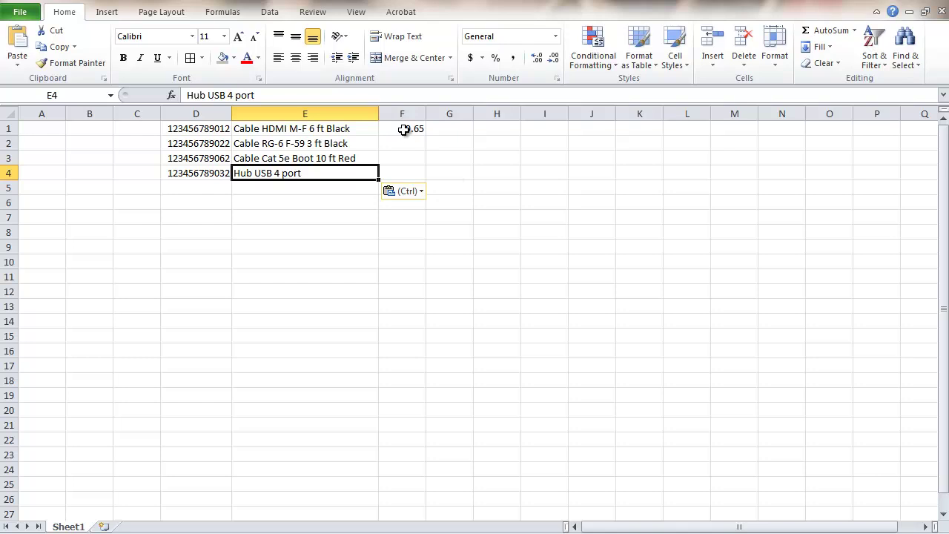
Step: Enter the prices 7.5, 6.25 and 12.25 in F2:F4 and format column F with two decimal places
left_click(409, 143)
type("7.5 6.25 12.25")
left_click(211, 190)
left_click(402, 113)
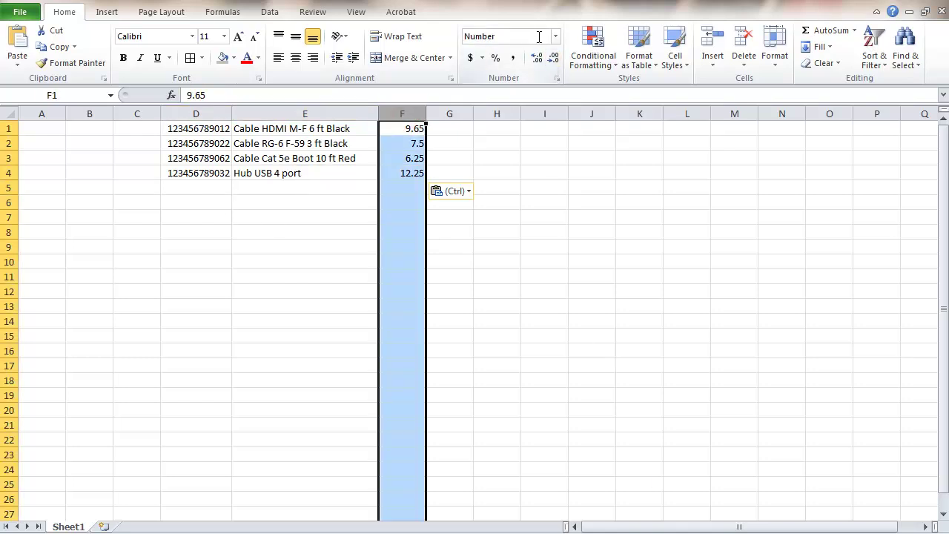
left_click(553, 57)
left_click(537, 57)
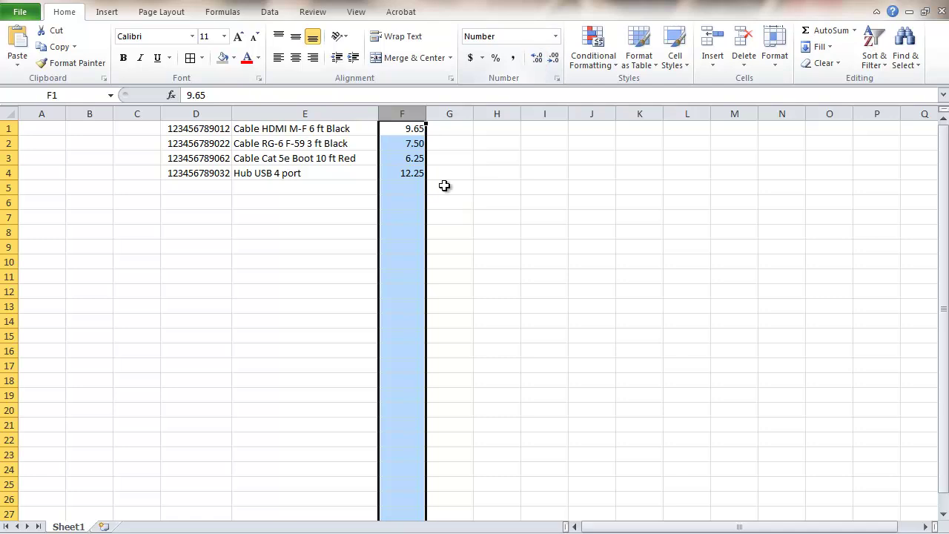
left_click(306, 188)
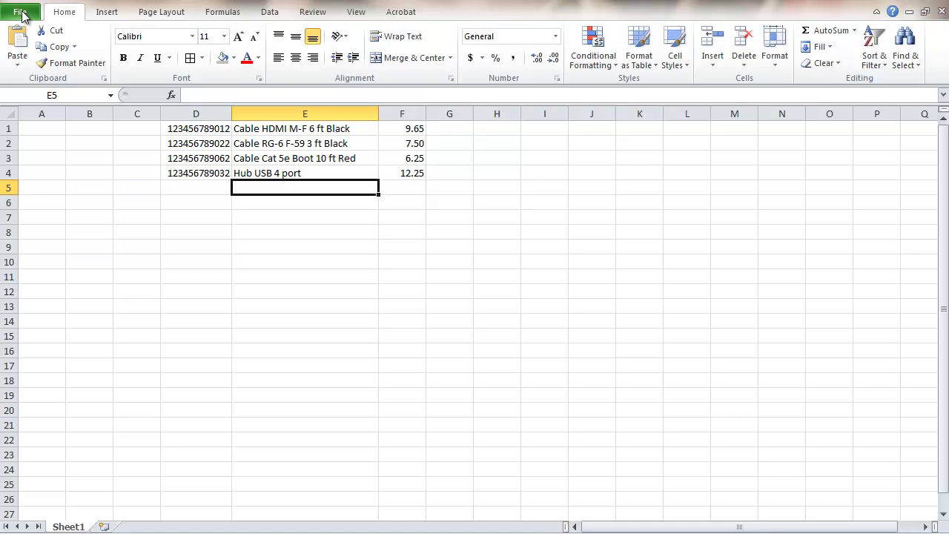
Step: Create another blank workbook and enter the heading Item Code in C3
left_click(20, 13)
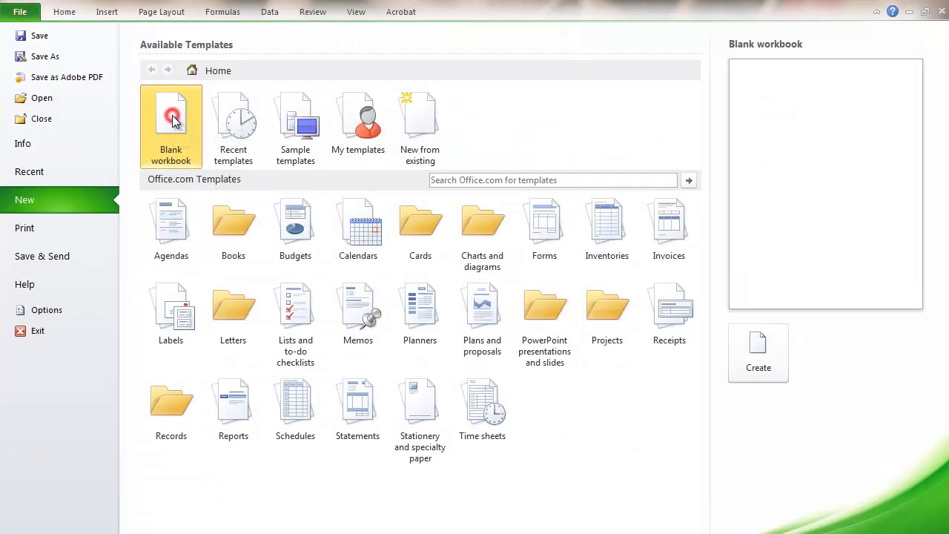
double_click(172, 113)
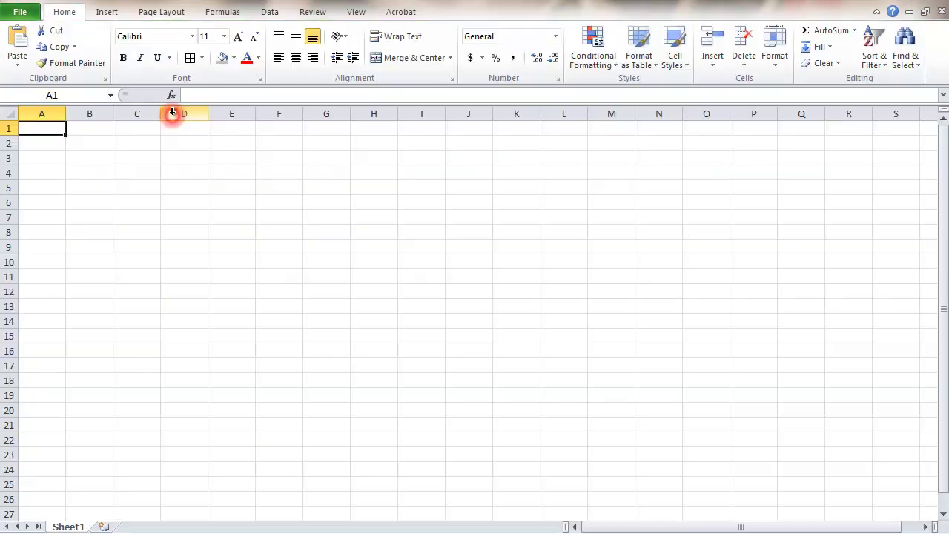
left_click(126, 162)
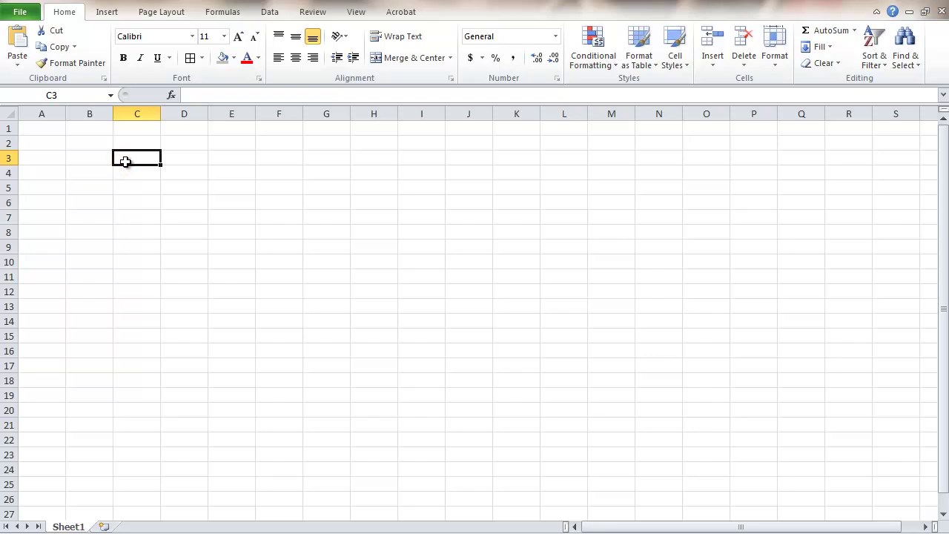
type("Item Code")
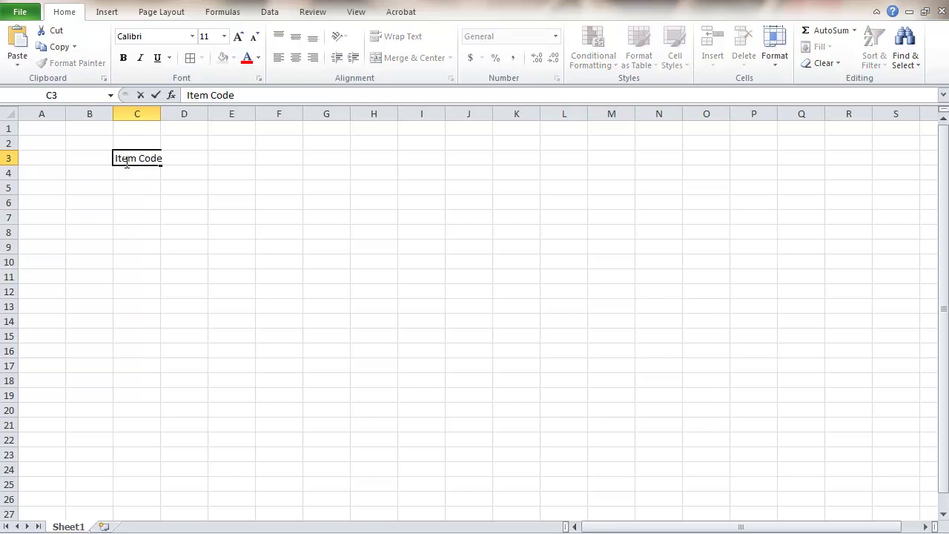
left_click(155, 127)
Step: Add the headings Description in D3 and Price in E3, and widen columns C and D
left_click_drag(161, 112, 171, 112)
left_click(193, 158)
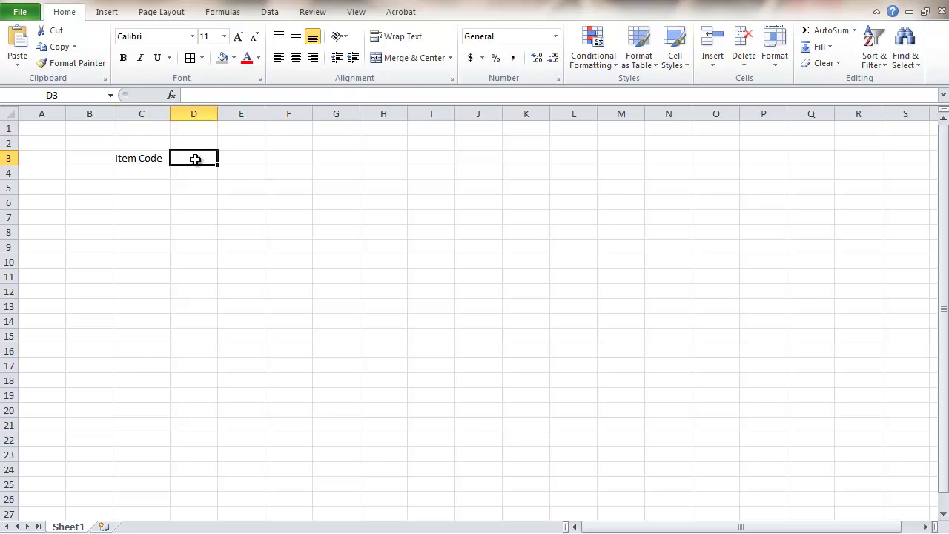
type("Description")
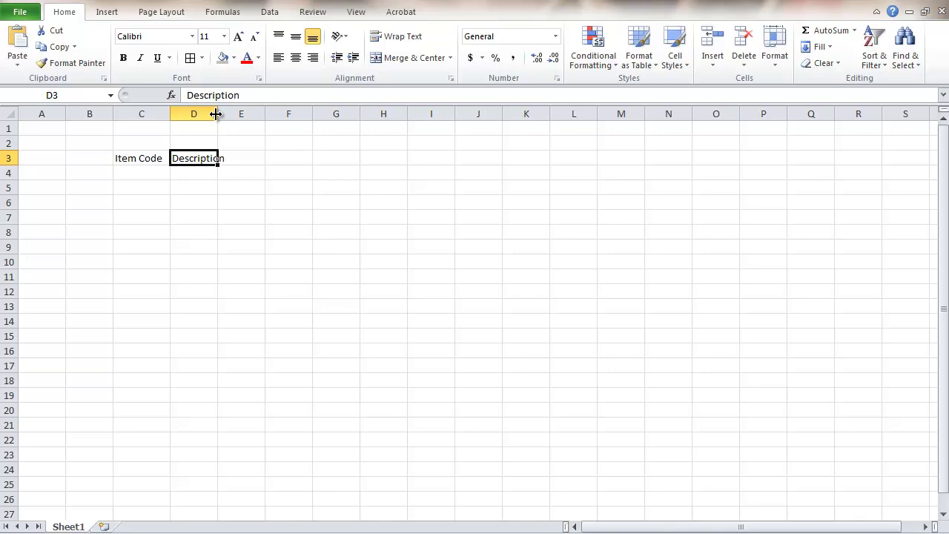
left_click_drag(220, 114, 318, 117)
left_click(344, 158)
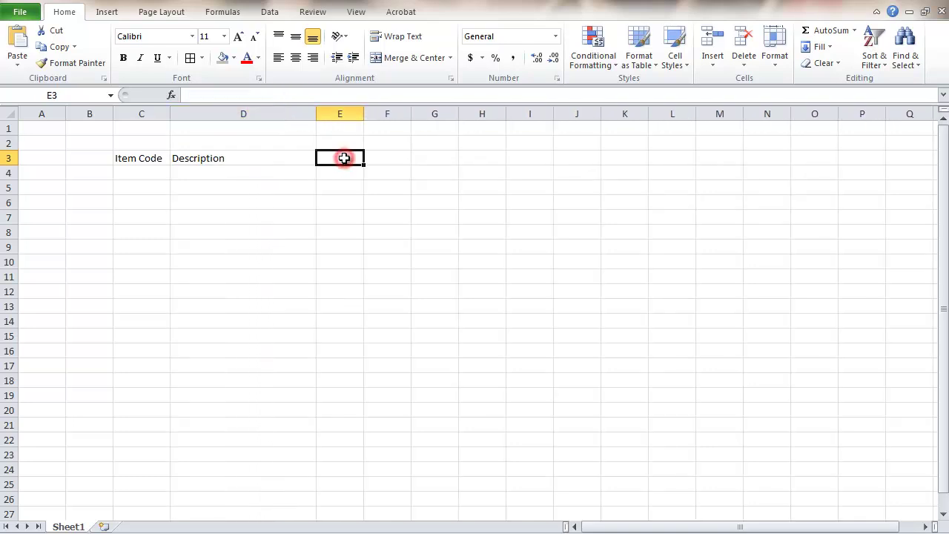
type("Price")
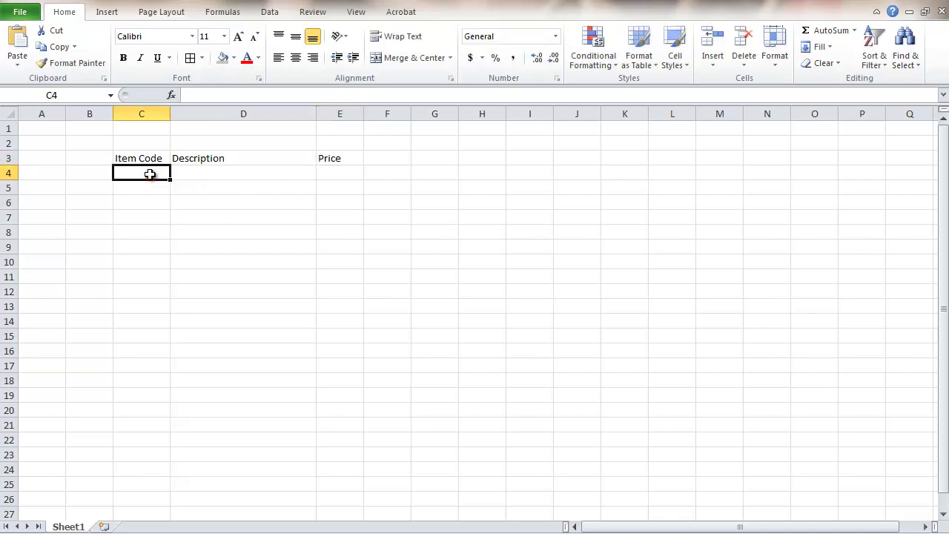
left_click(155, 175)
left_click_drag(171, 113, 186, 114)
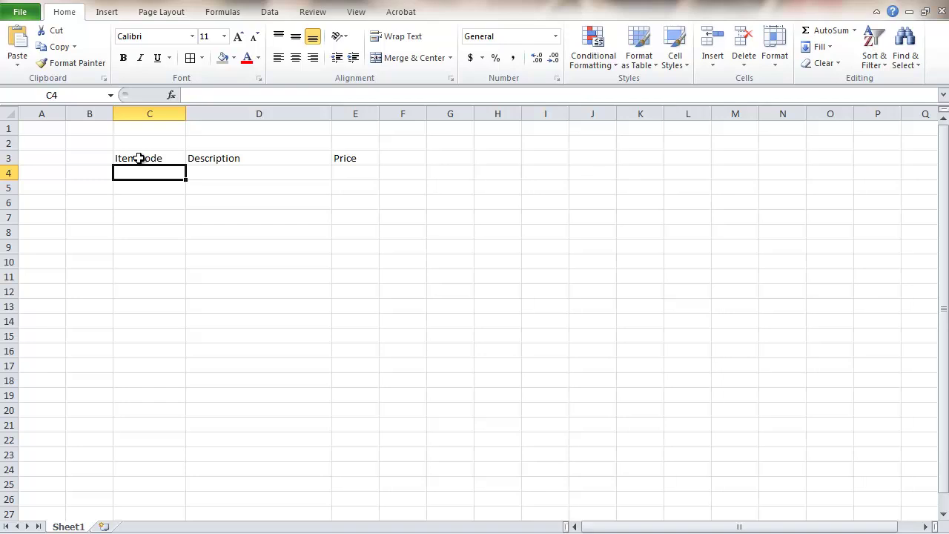
Step: Apply all borders and a light grey fill to the heading cells C3:E3
left_click_drag(138, 158, 349, 164)
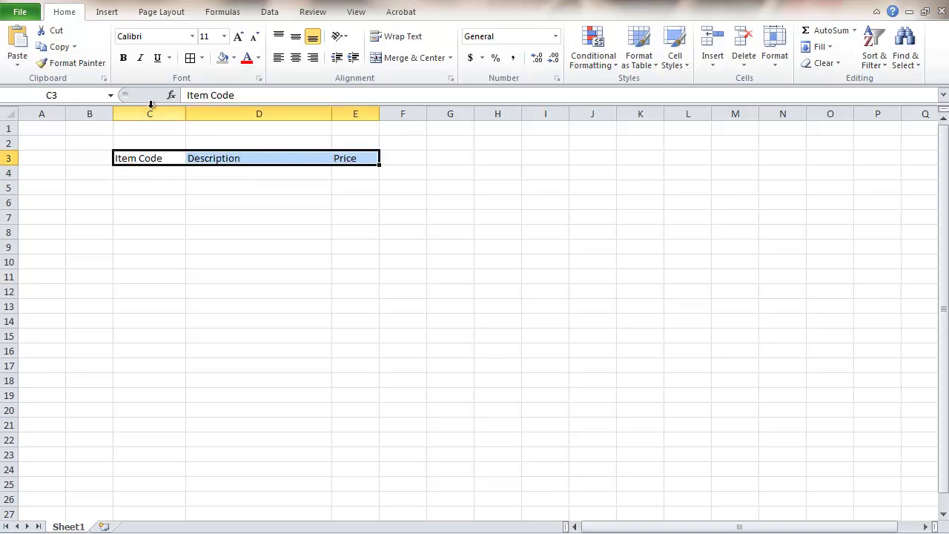
left_click(190, 58)
left_click(234, 58)
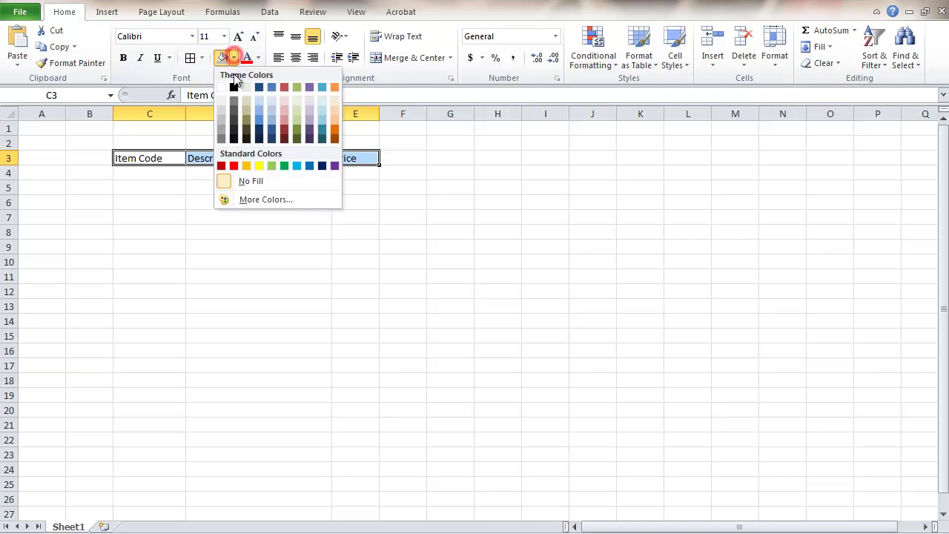
left_click(222, 118)
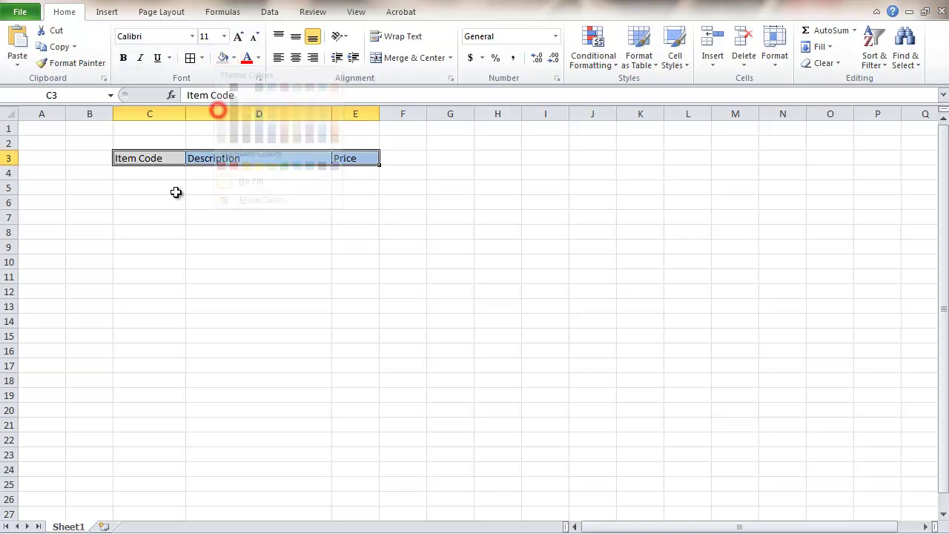
Step: Apply all borders to the empty table rows C4:E21 below the headings
left_click(143, 173)
left_click_drag(143, 173, 346, 411)
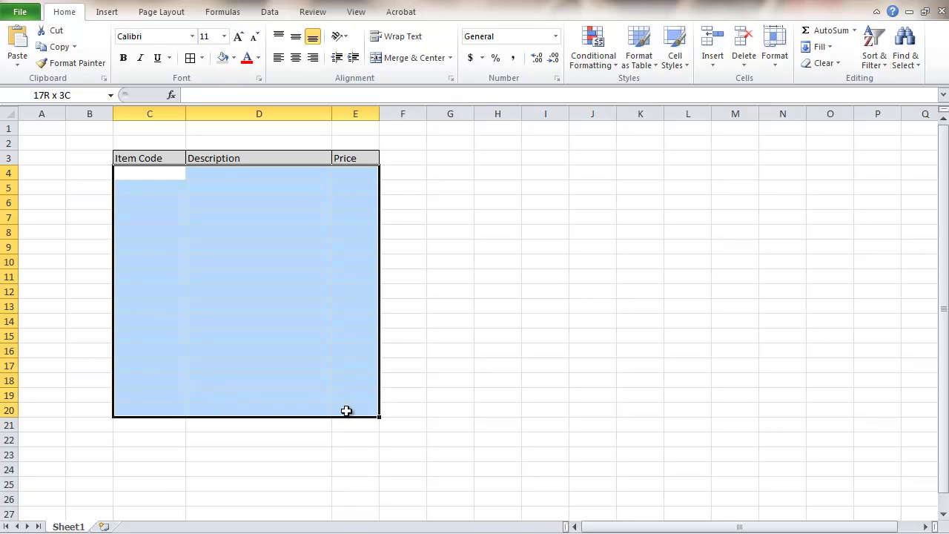
left_click_drag(346, 411, 346, 411)
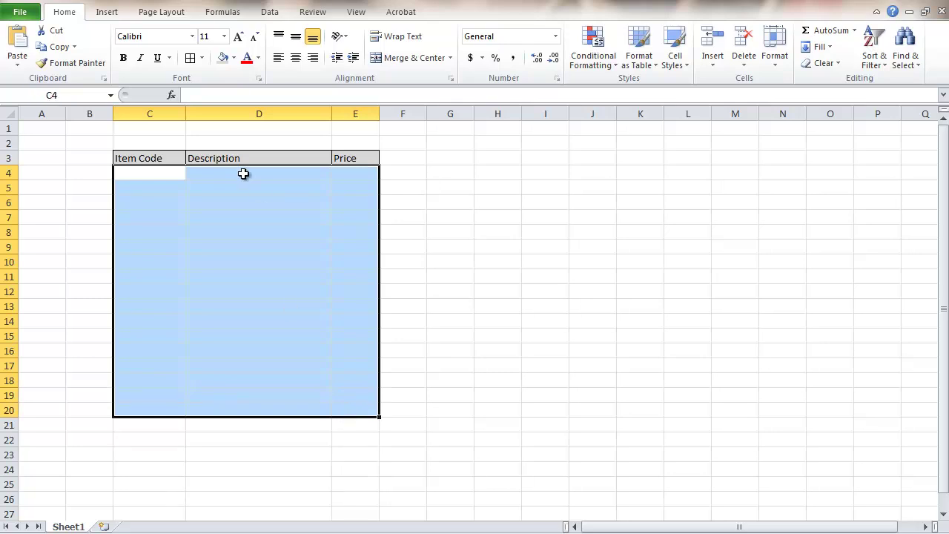
left_click(191, 66)
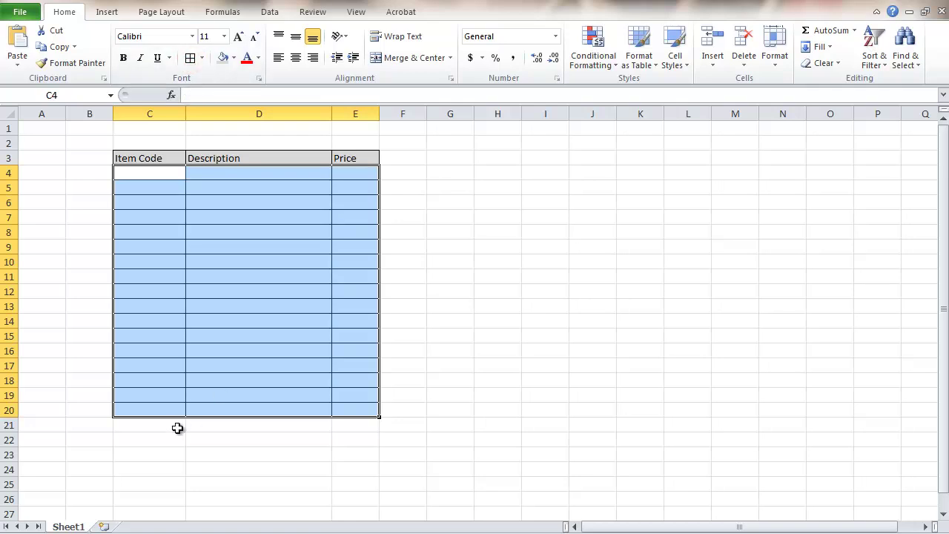
left_click_drag(178, 426, 347, 432)
left_click(190, 60)
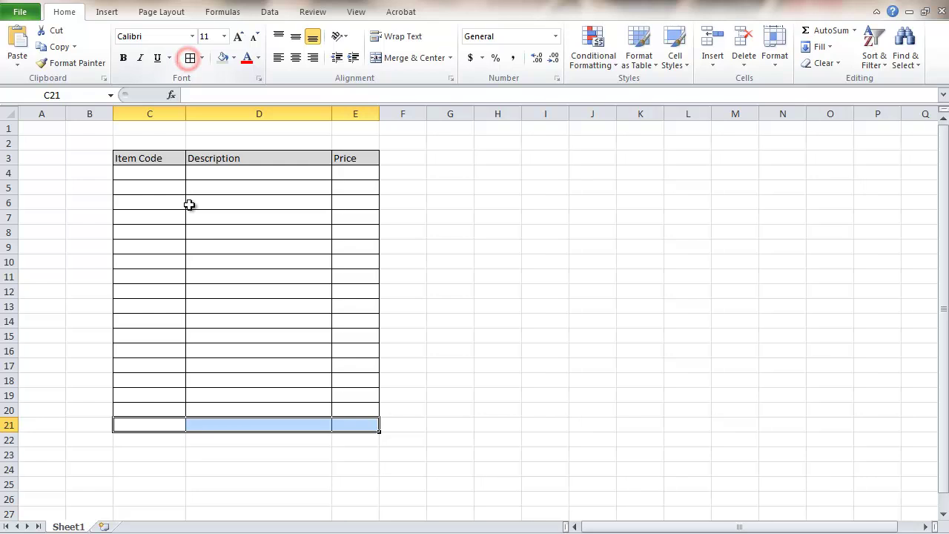
left_click(167, 176)
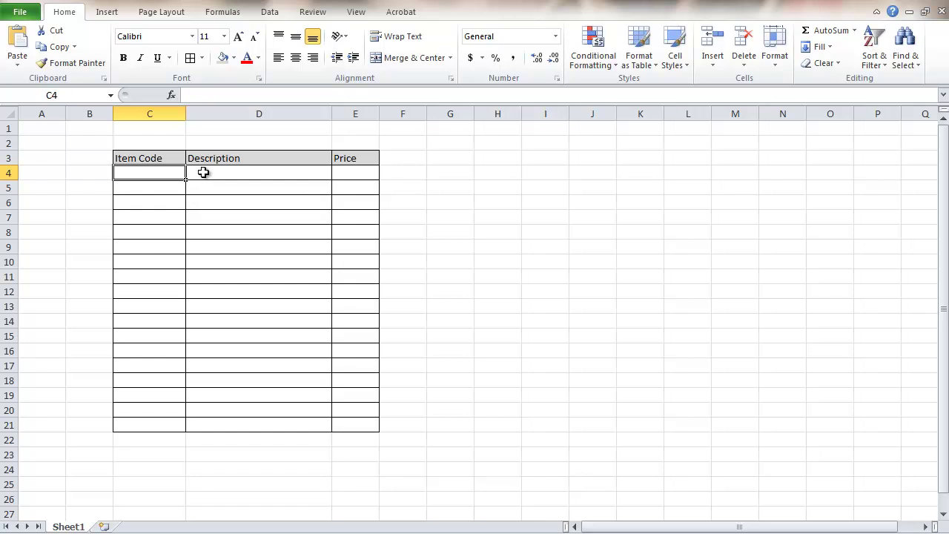
left_click(153, 203)
left_click(152, 175)
type("123456789012")
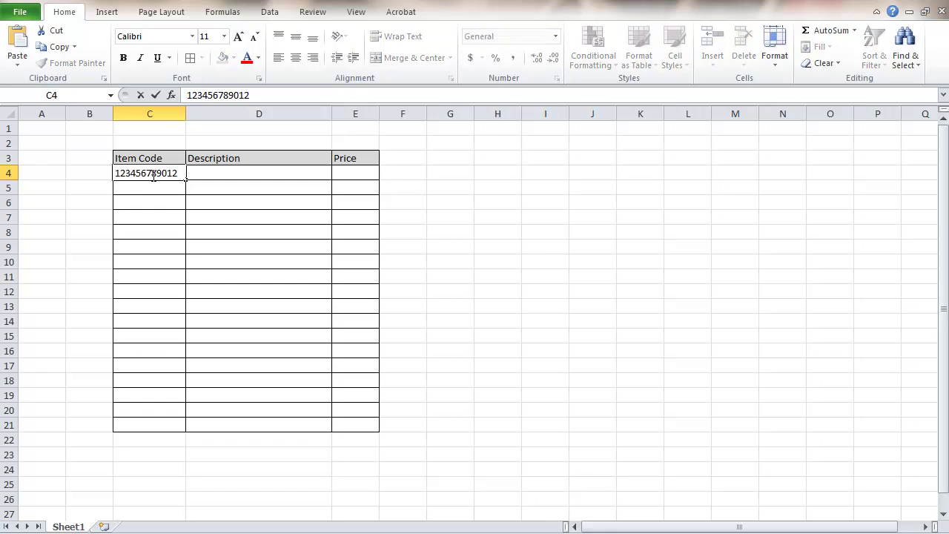
left_click(206, 173)
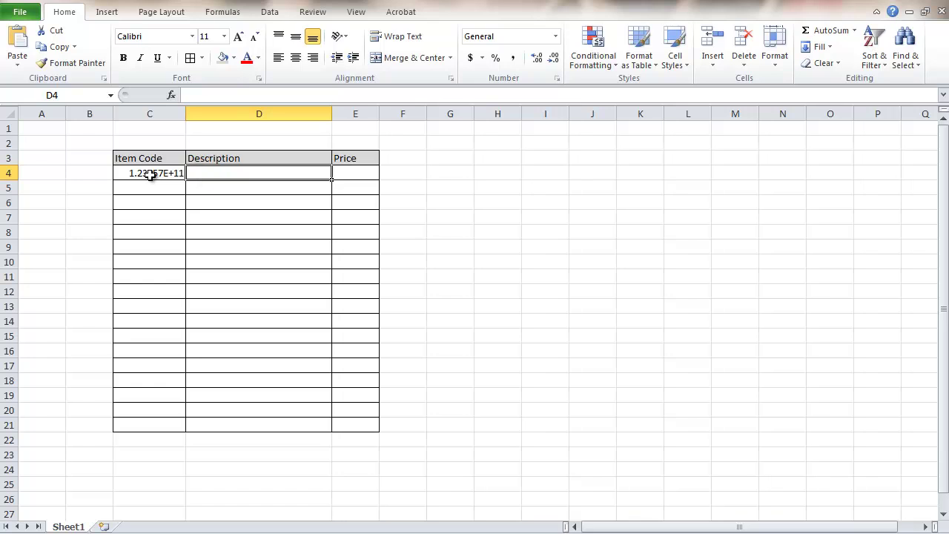
Step: Format the Item Code cells C4:C20 as Number with no decimal places
left_click_drag(152, 173, 134, 414)
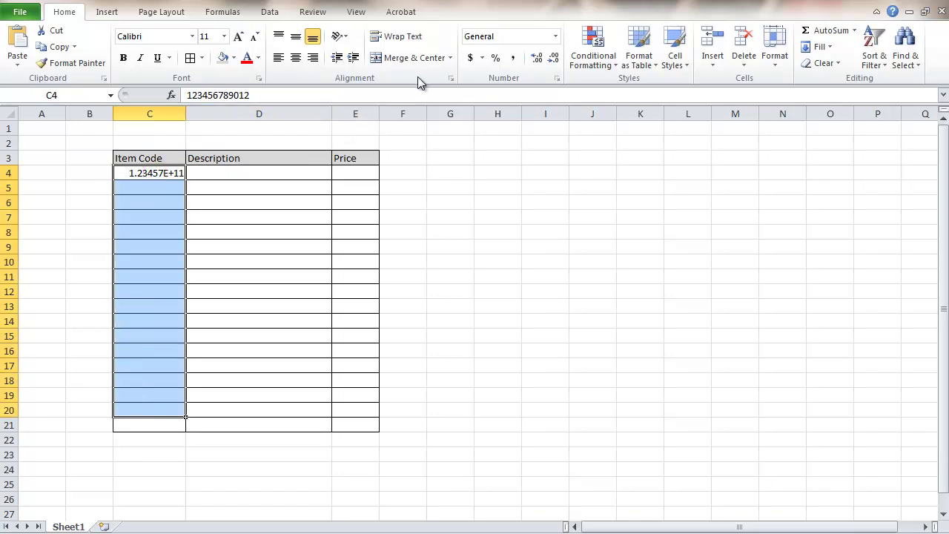
left_click(555, 36)
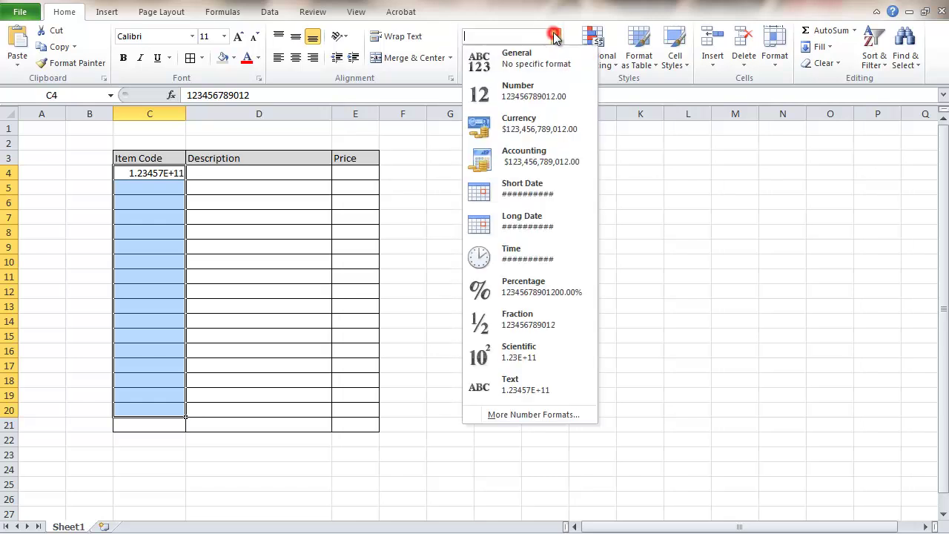
left_click(513, 88)
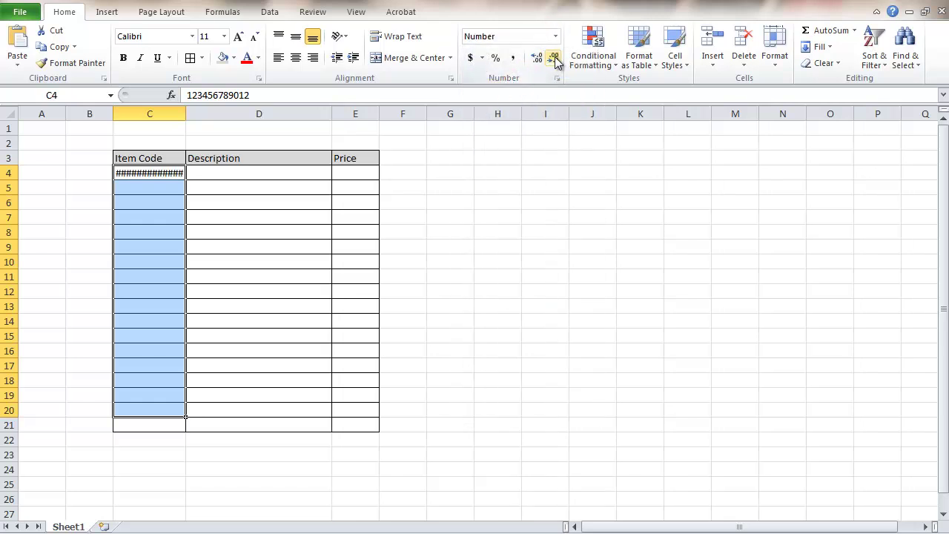
left_click(555, 62)
left_click(553, 62)
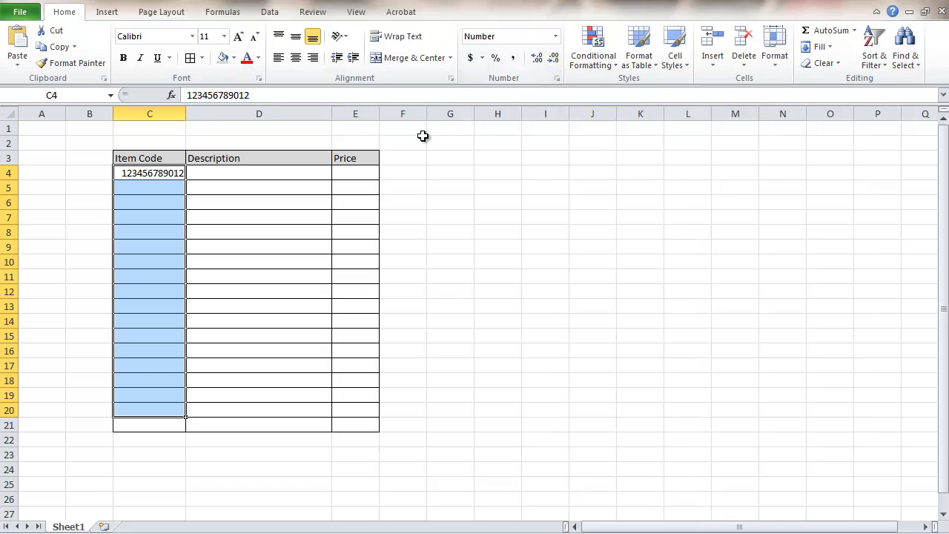
Step: Apply the Number format to the first Price cell, E4
left_click(201, 173)
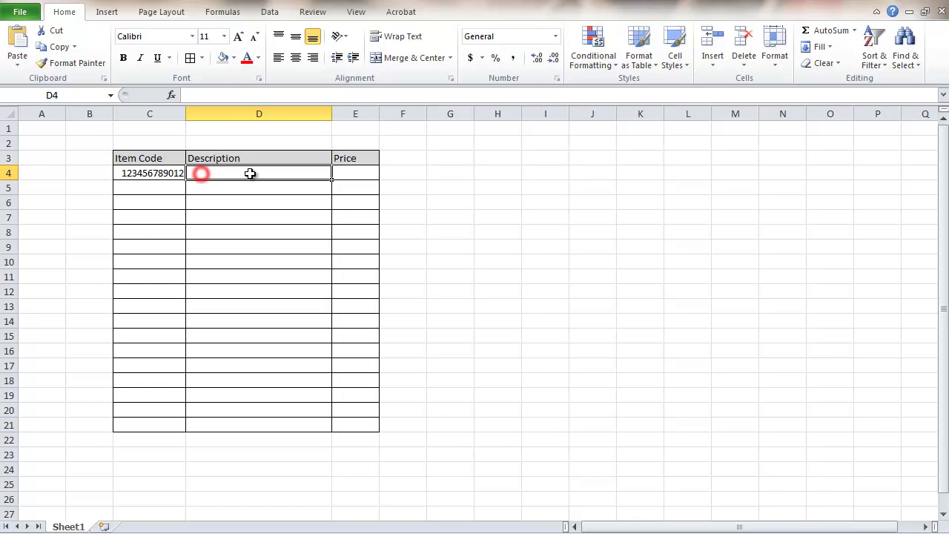
left_click(343, 172)
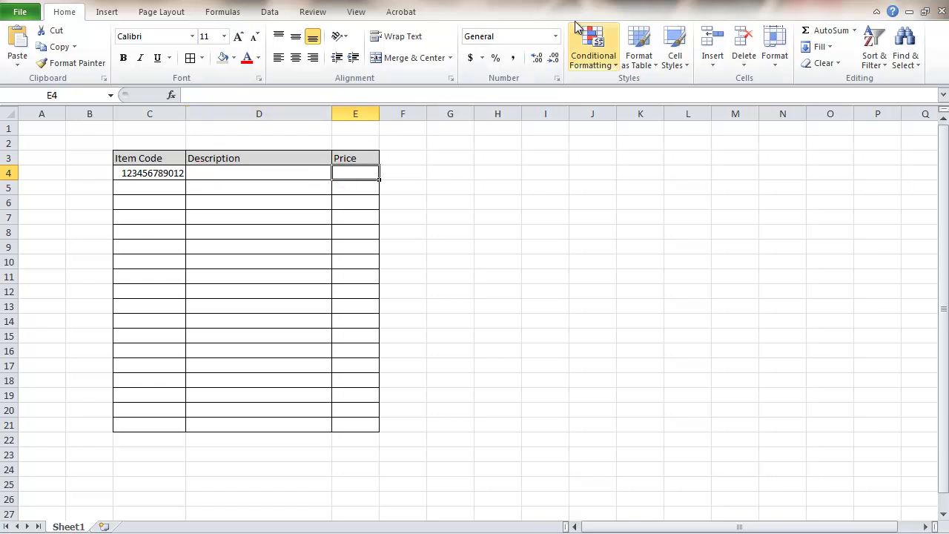
left_click(556, 36)
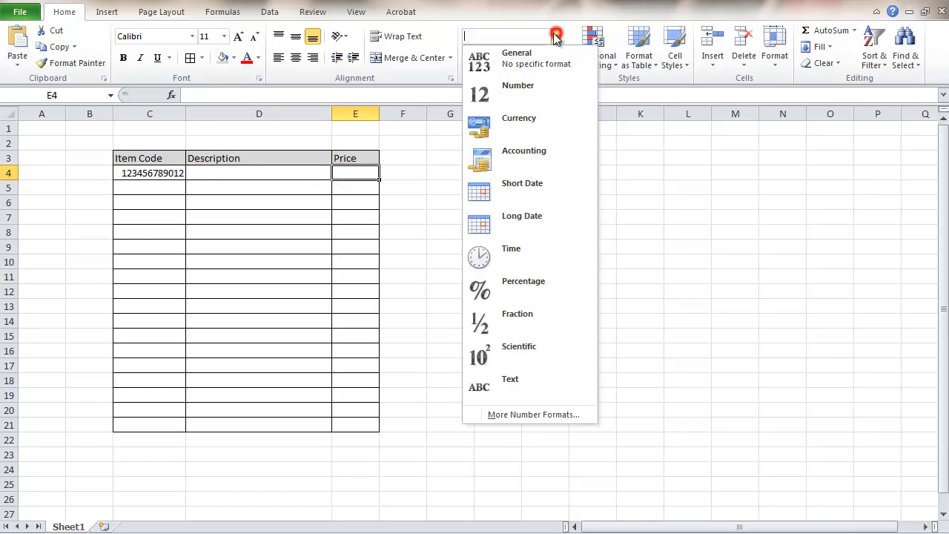
left_click(519, 95)
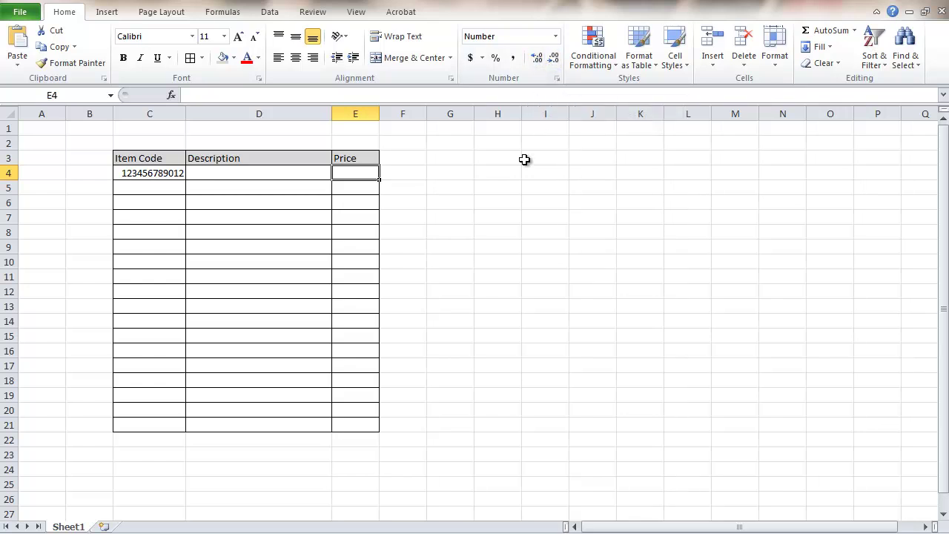
left_click(411, 201)
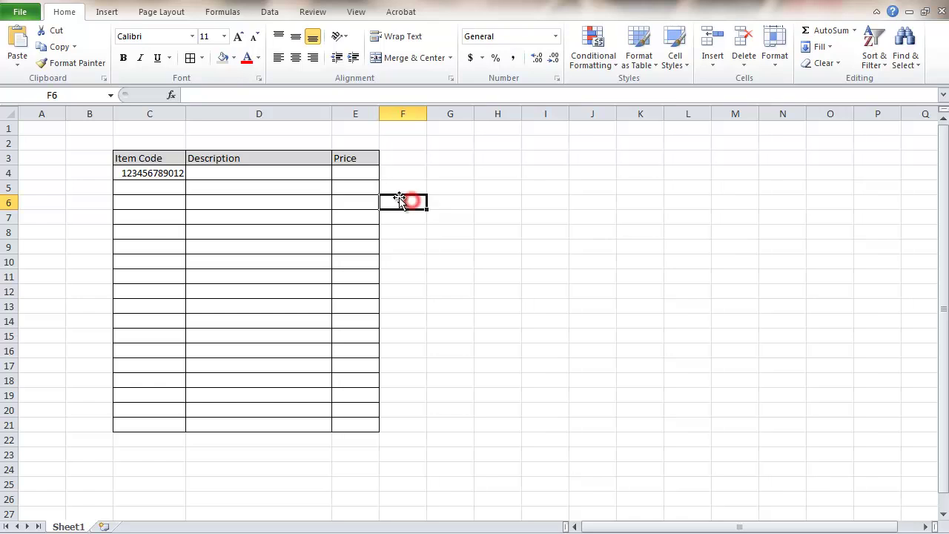
Step: Start a VLOOKUP formula in D4 with the item code in C4 as the lookup value
left_click(207, 176)
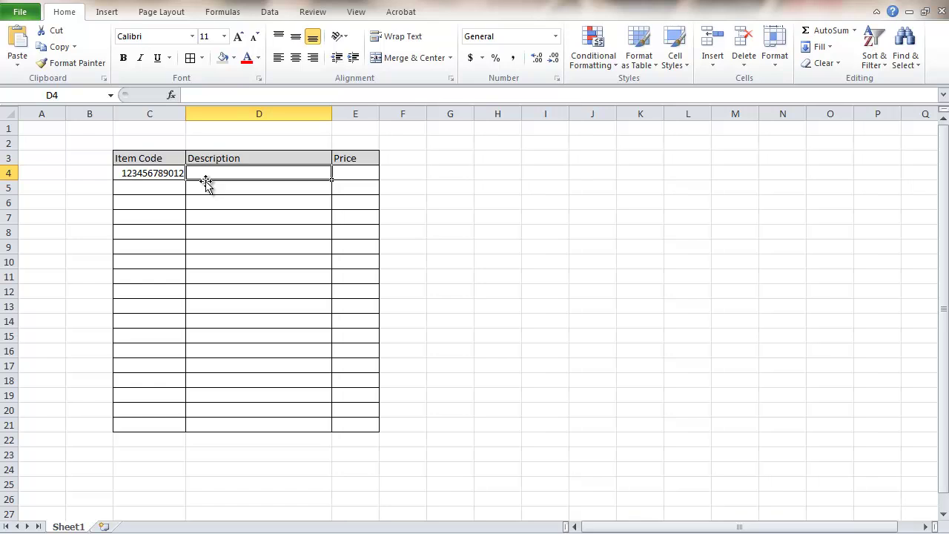
left_click(207, 96)
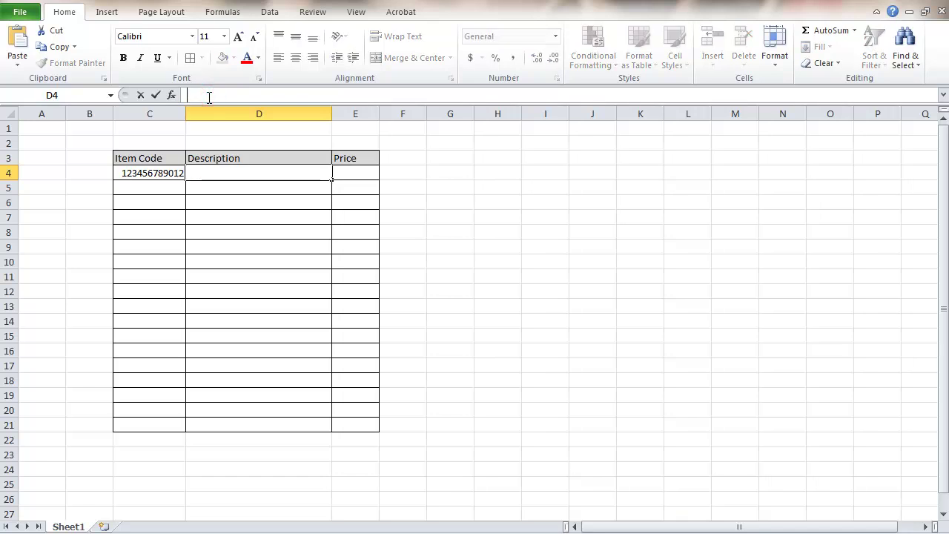
type("=V")
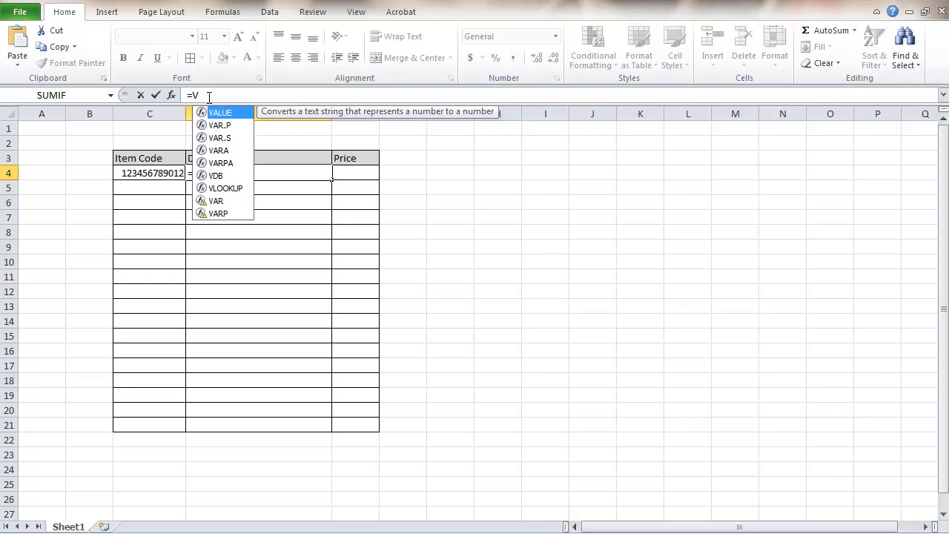
type("L")
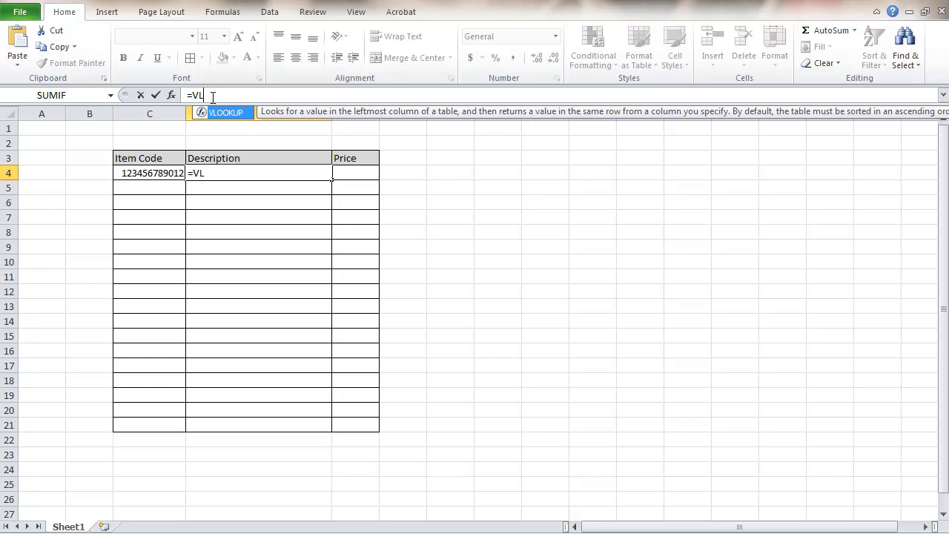
double_click(221, 112)
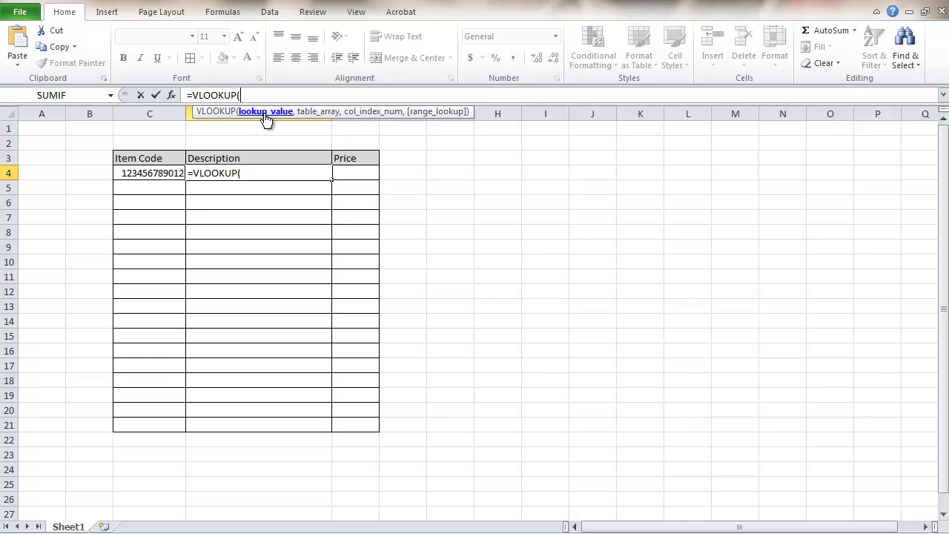
left_click(157, 174)
type(",")
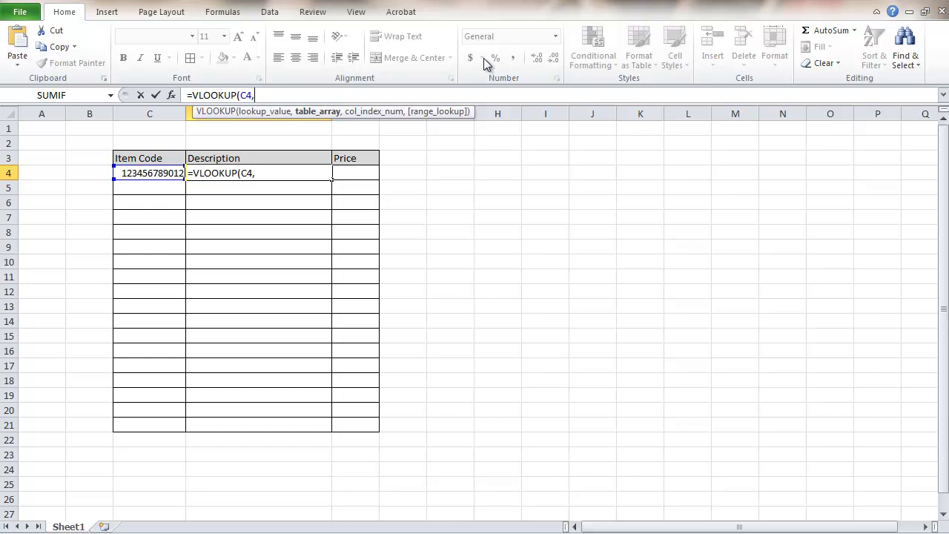
Step: Set the VLOOKUP table array to columns D:F on Sheet1 of the Book4 workbook
left_click(356, 11)
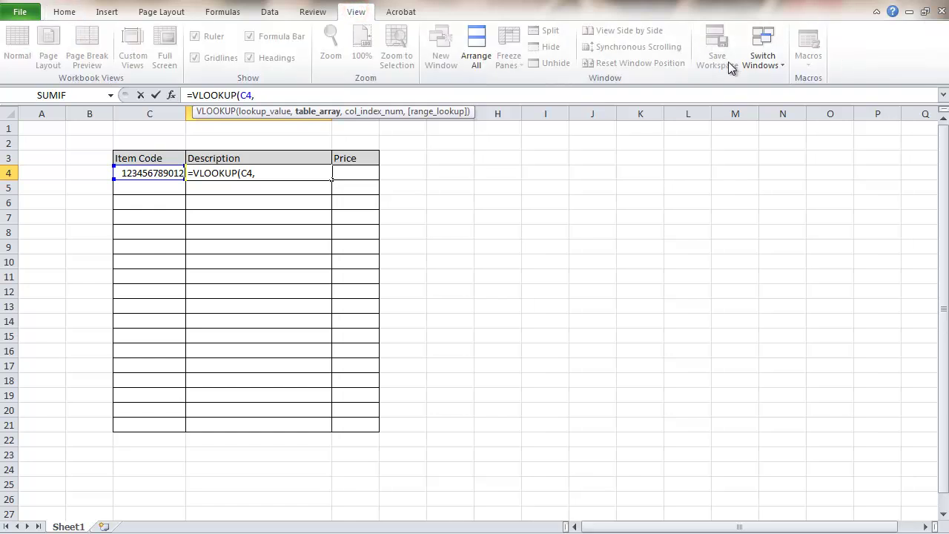
left_click(761, 60)
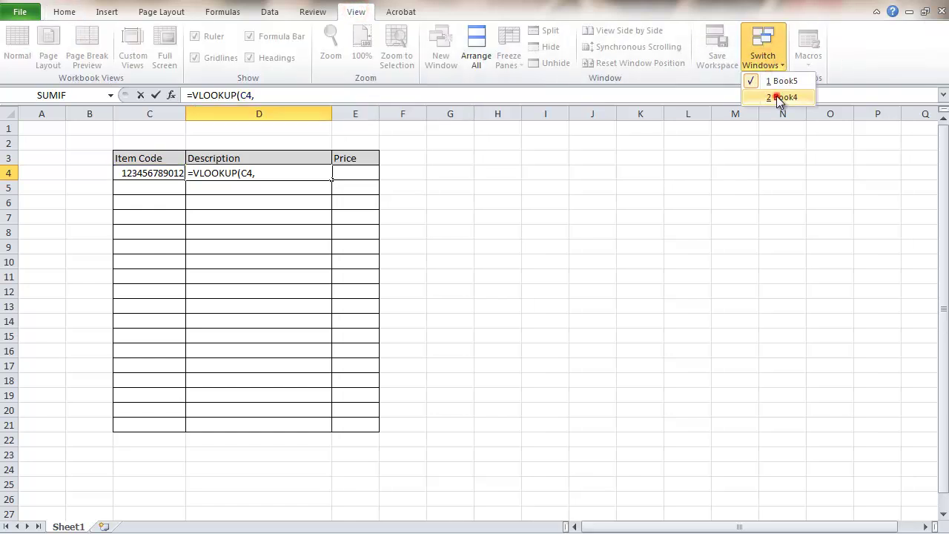
left_click(780, 97)
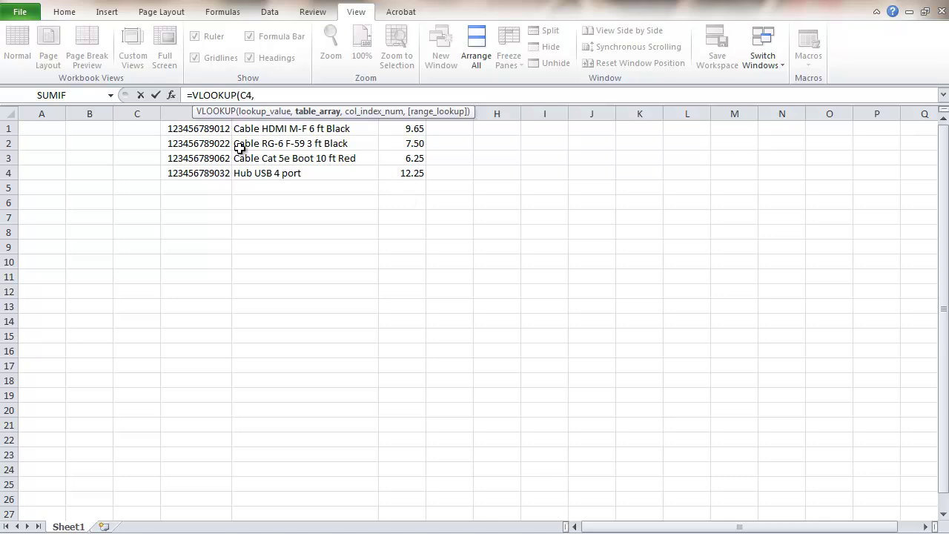
left_click_drag(176, 113, 396, 110)
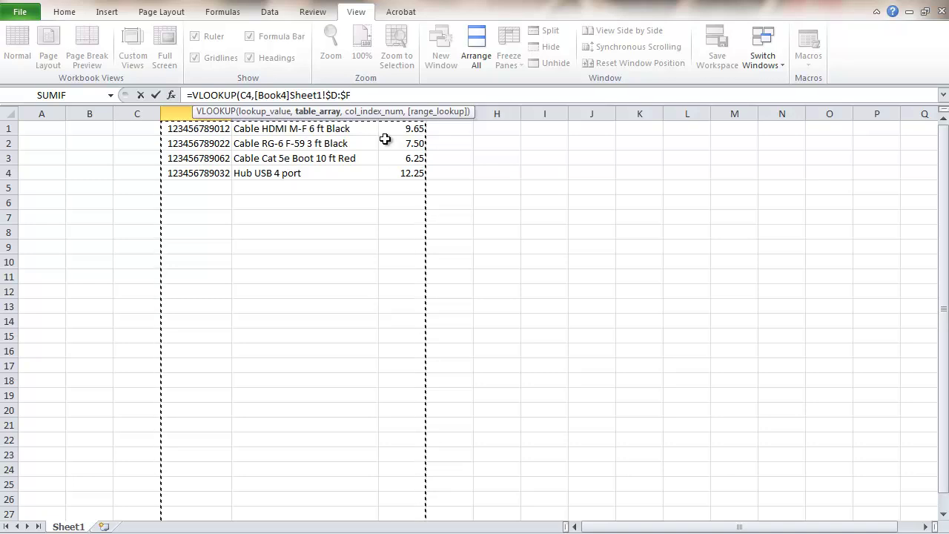
type(",")
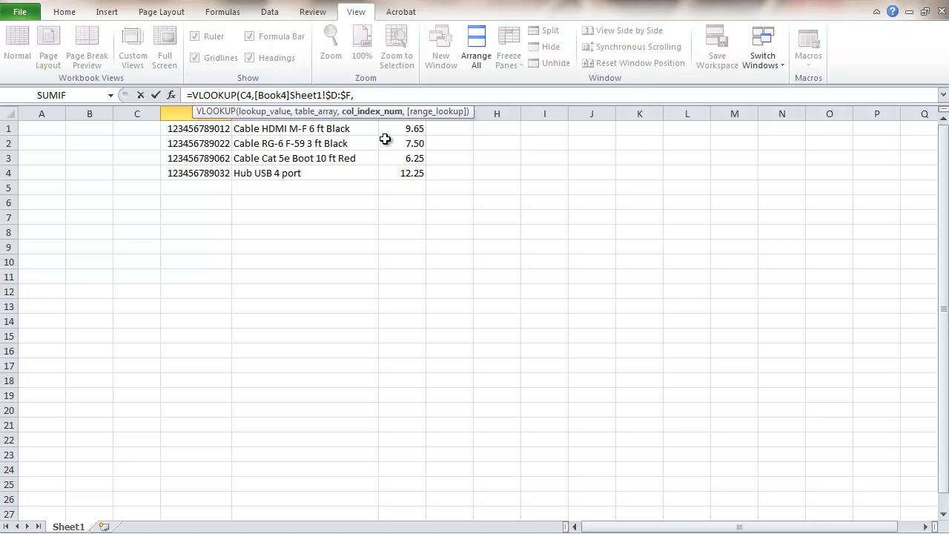
Step: Complete the D4 VLOOKUP with column index 2 and FALSE for an exact match, and enter the formula
type("2,")
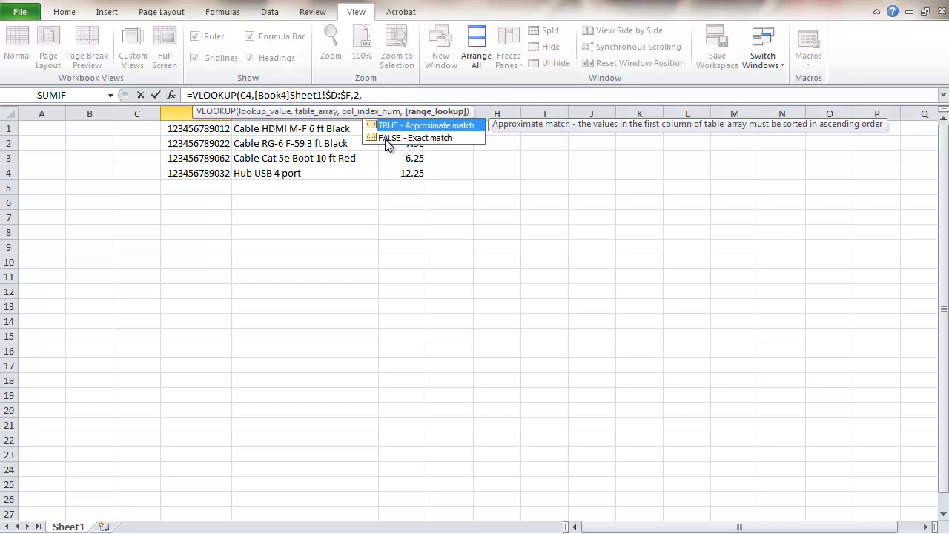
type("FALSE)")
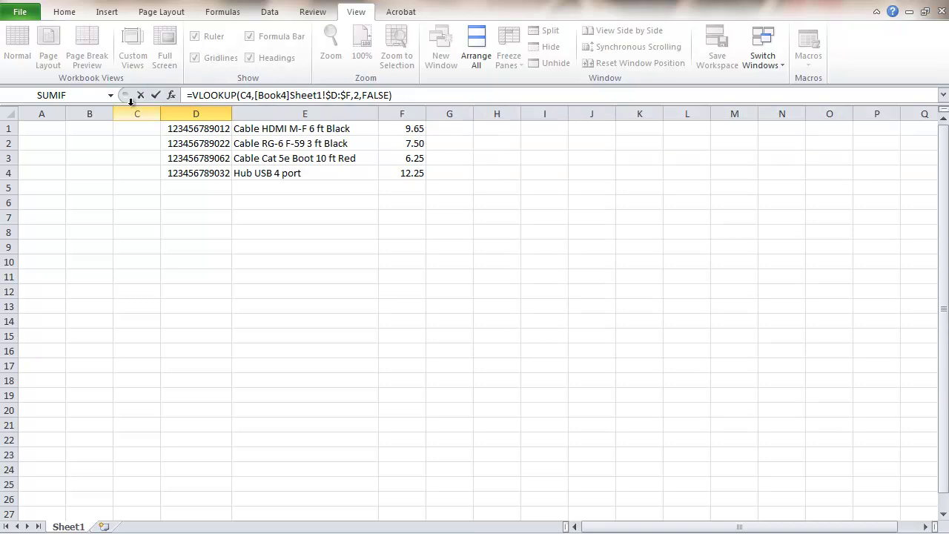
left_click(156, 94)
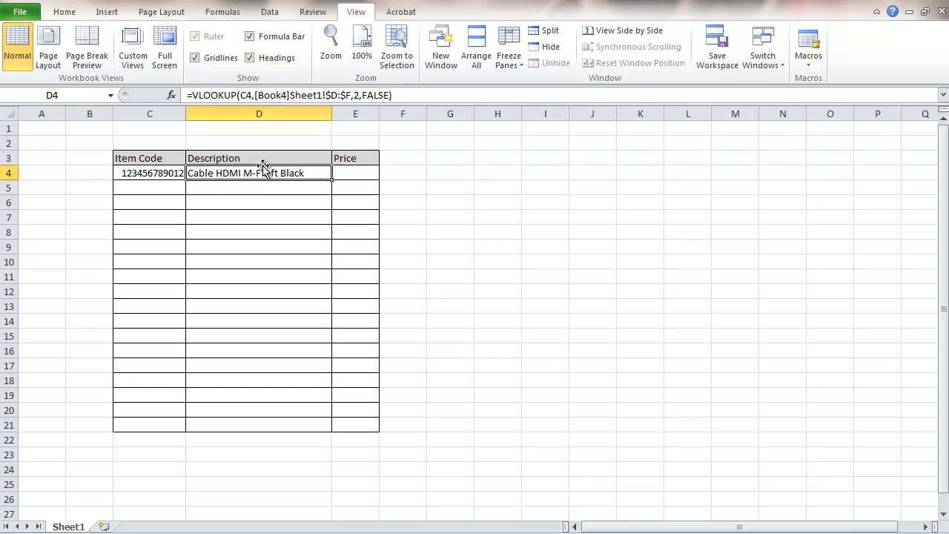
Step: Reuse the D4 VLOOKUP formula in Price cell E4 with the column index changed to 3
left_click(350, 172)
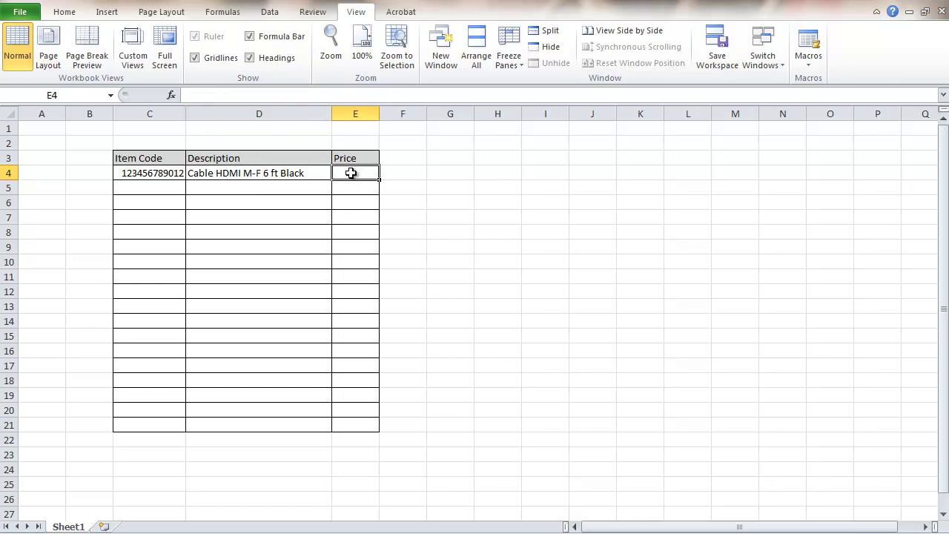
left_click(195, 94)
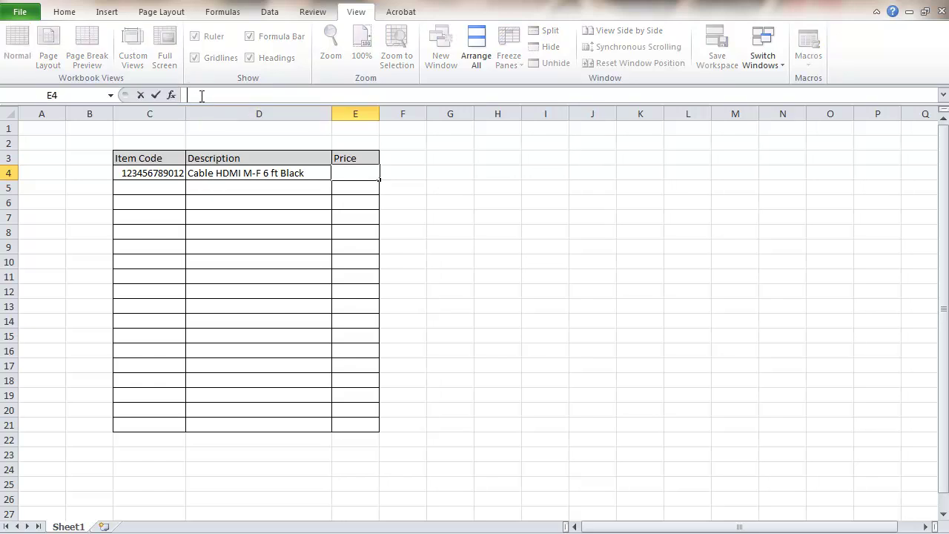
key("ctrl+v")
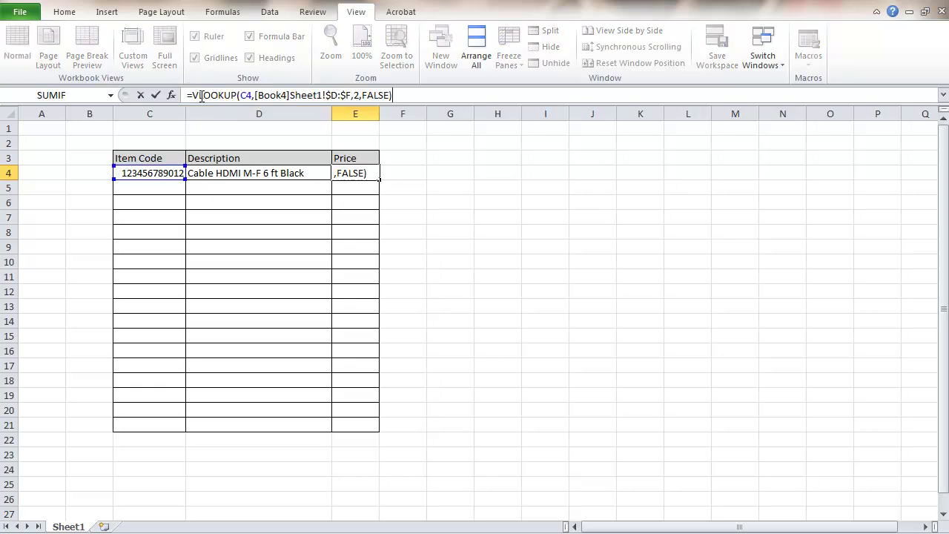
double_click(356, 94)
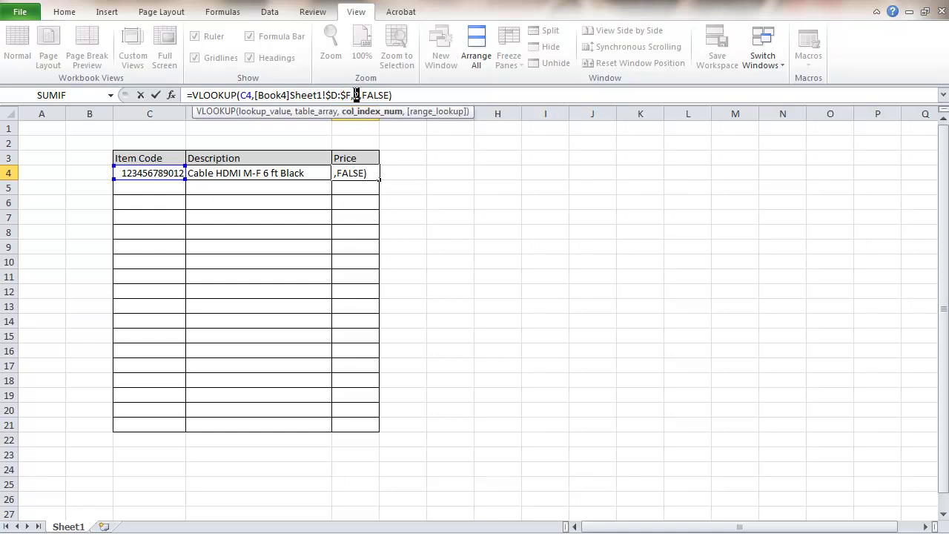
type("3")
left_click(155, 96)
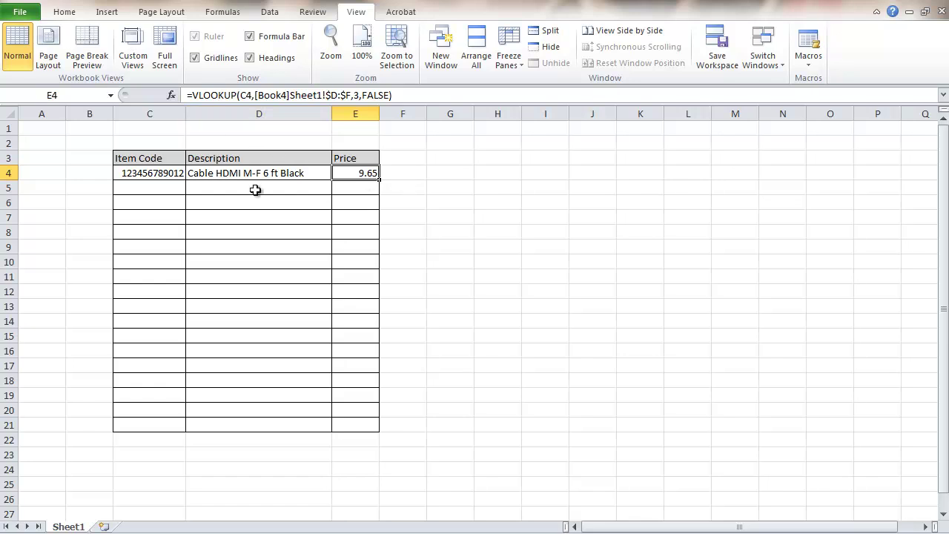
Step: Fill the Description formula from D4 down to D20 and select D5 to check its copied formula
left_click(155, 189)
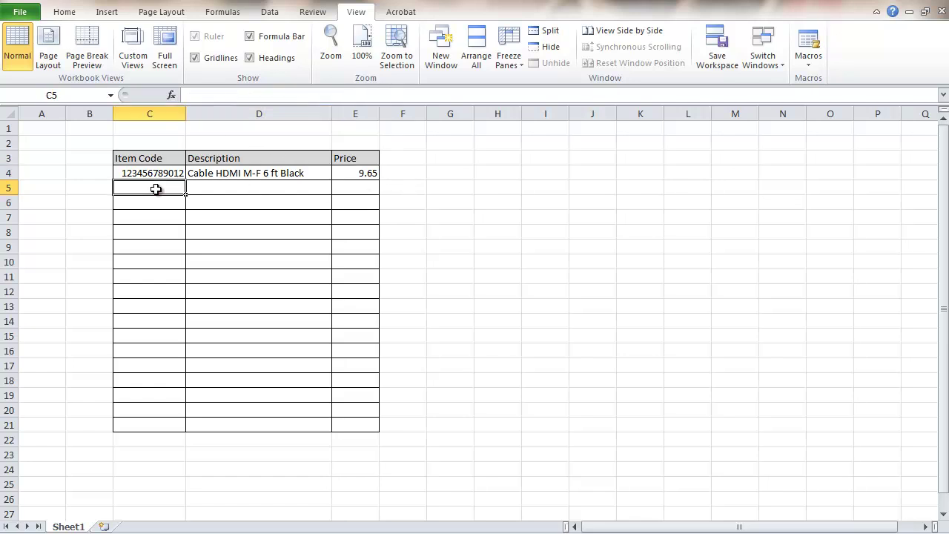
left_click(203, 174)
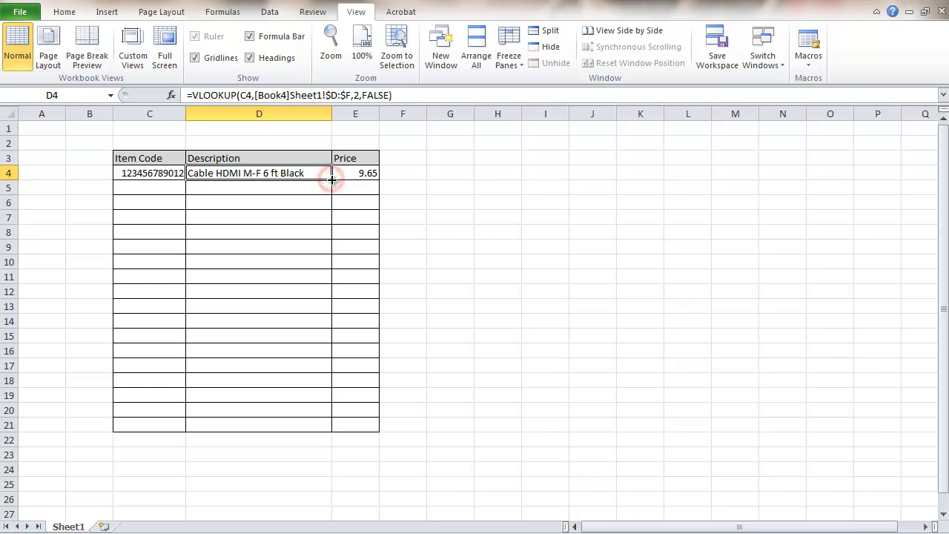
left_click_drag(332, 182, 333, 417)
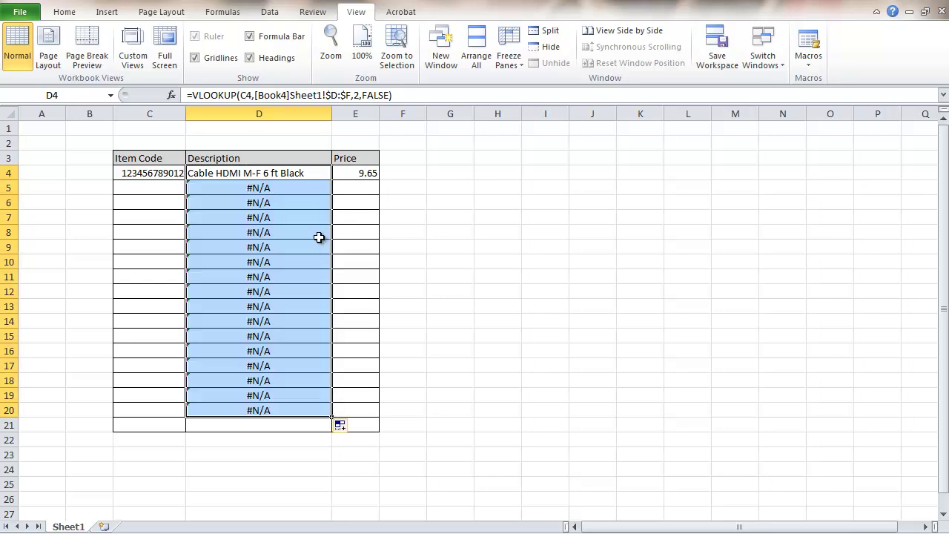
left_click(279, 189)
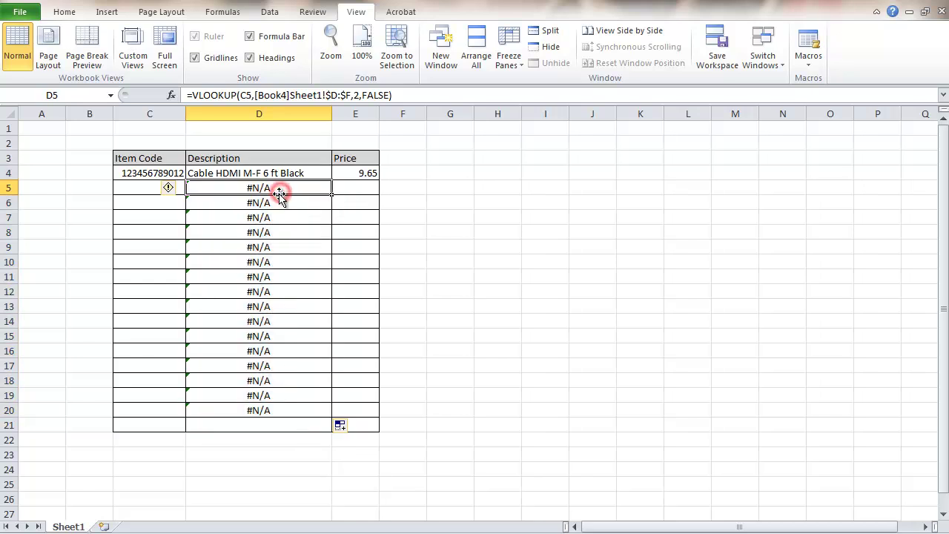
Step: Wrap the D4 VLOOKUP in an IF function with the logical test C4<>"" and the VLOOKUP as the value if true
left_click(256, 174)
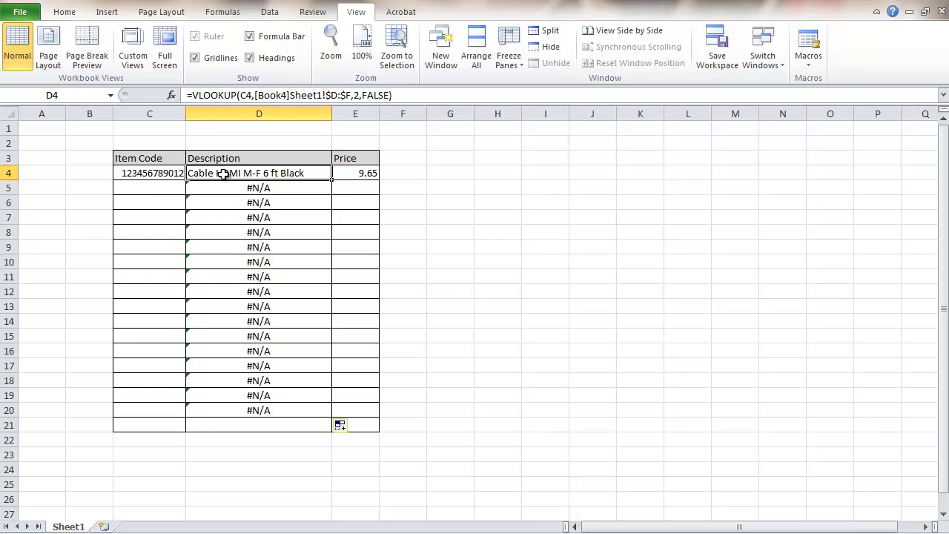
left_click(192, 95)
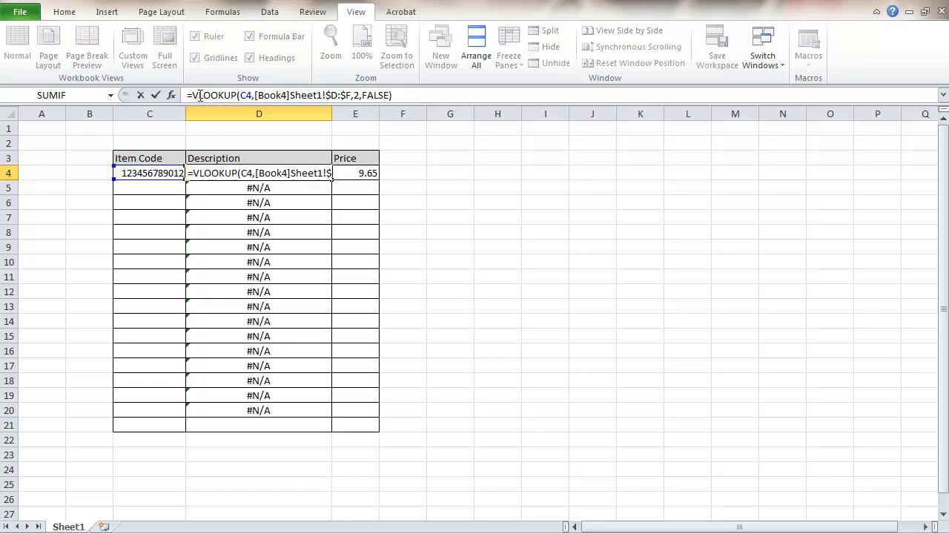
type("IF")
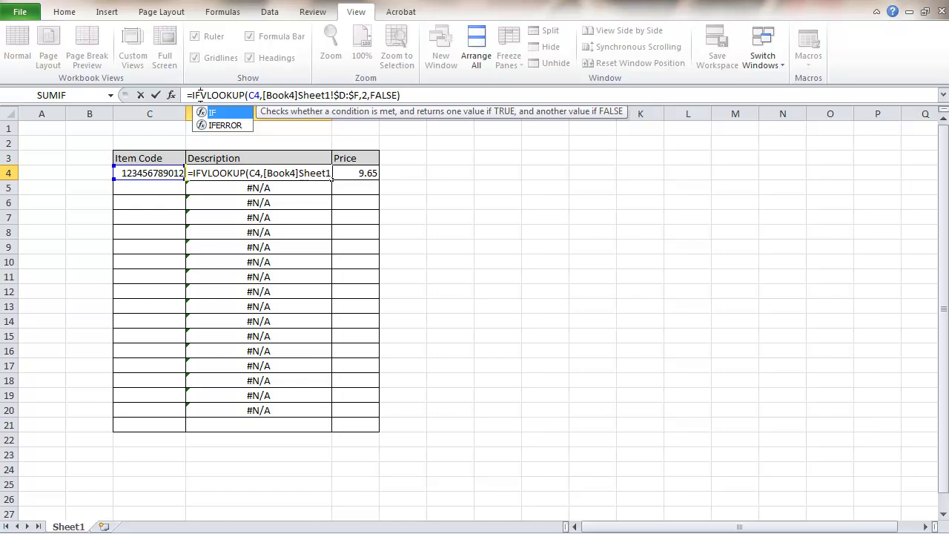
type("(")
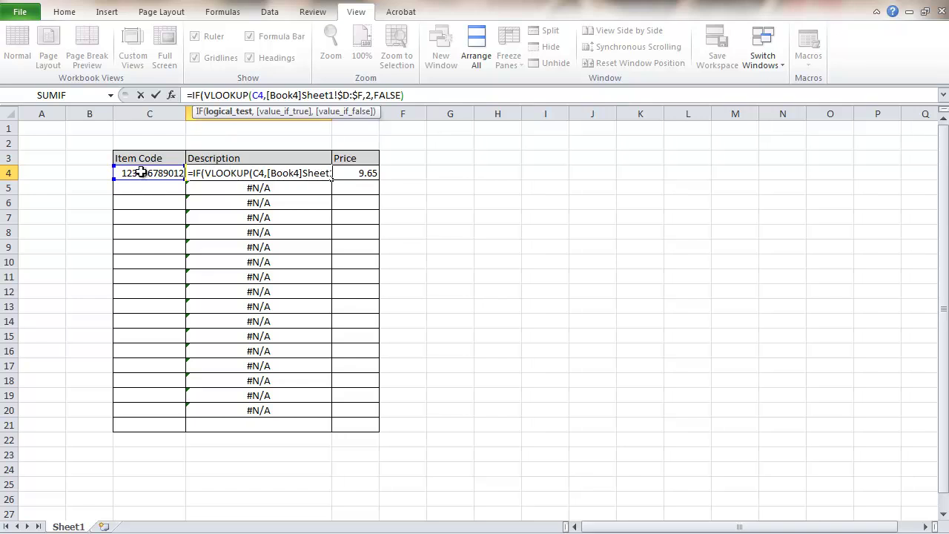
left_click(143, 173)
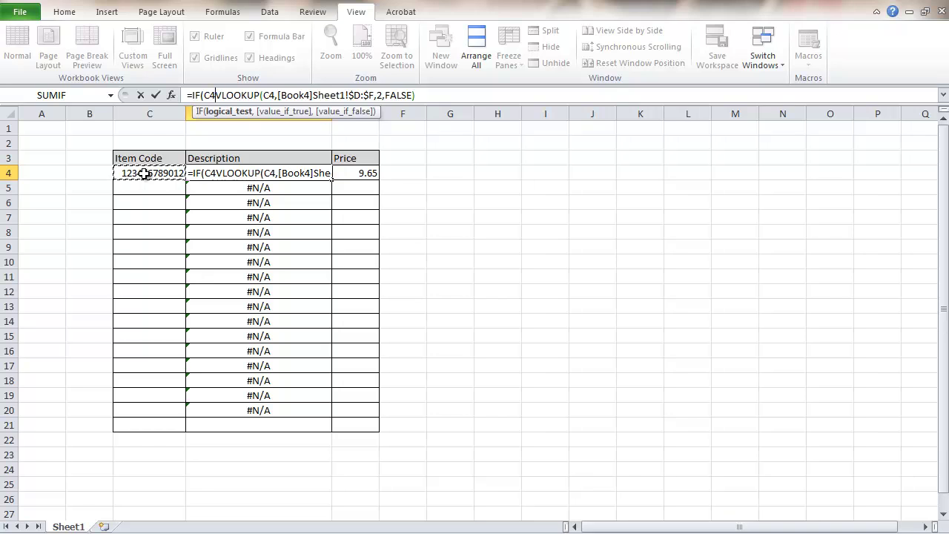
type("<>")
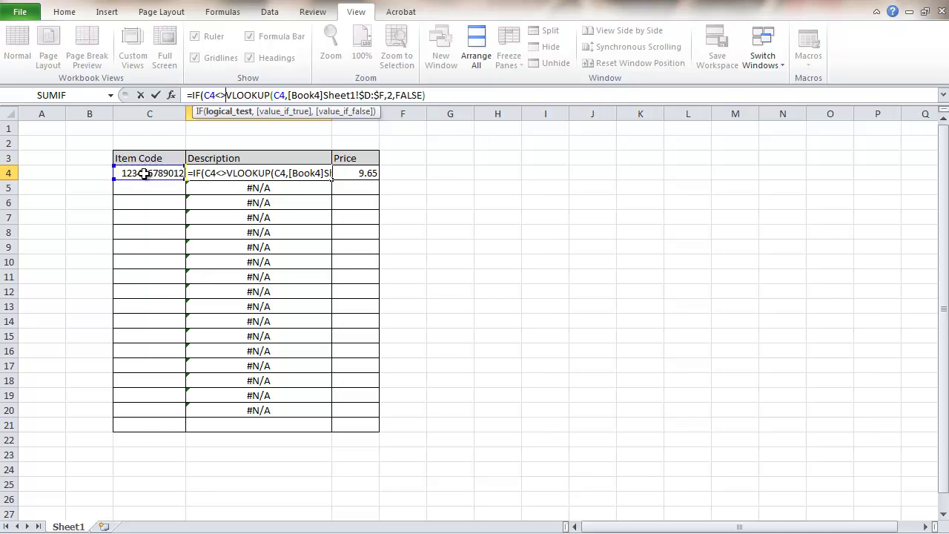
type("\"\"")
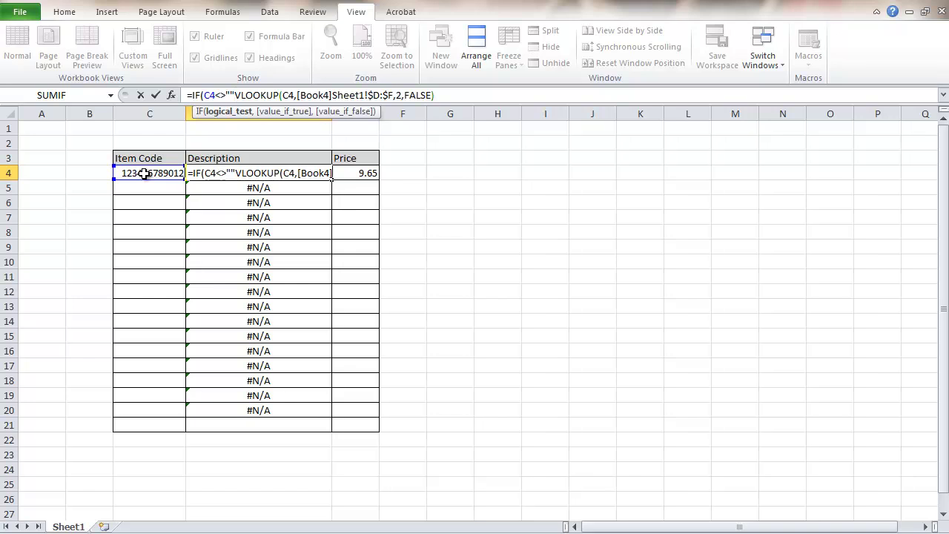
type(",")
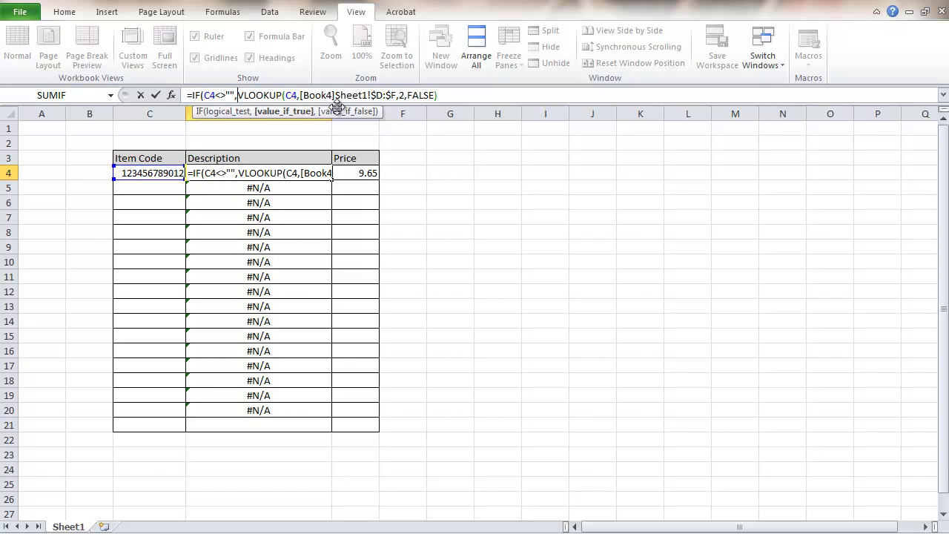
Step: Finish the D4 IF formula with " " as the value if false, and fill it down to D20
left_click(445, 95)
type(",")
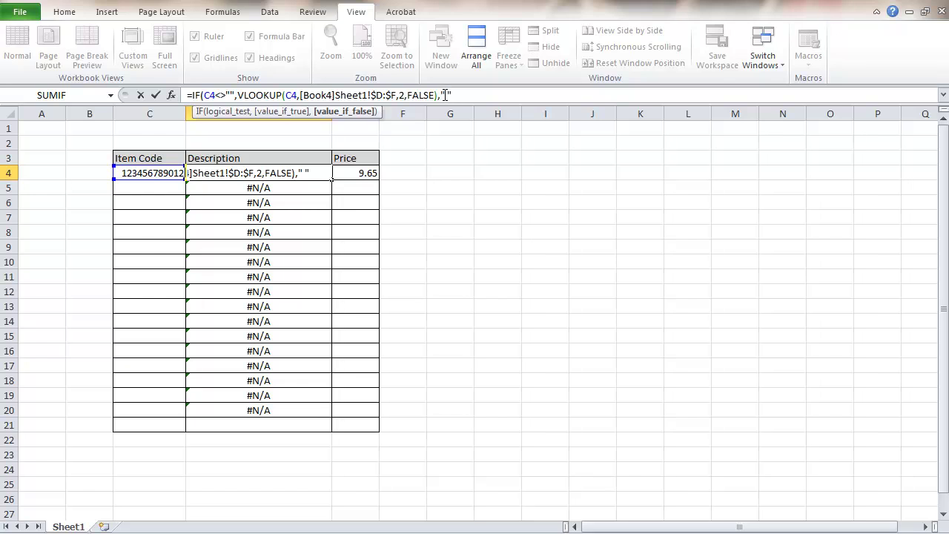
type(")")
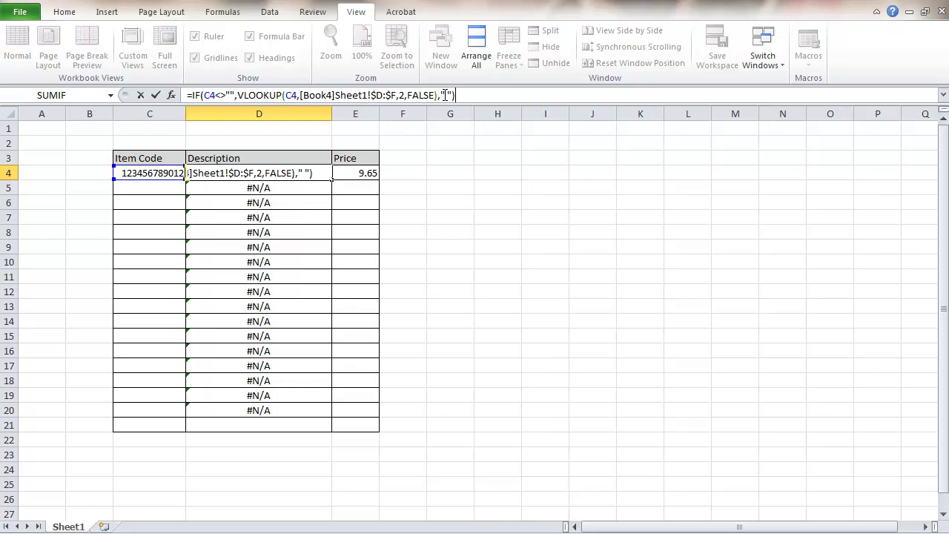
left_click(156, 95)
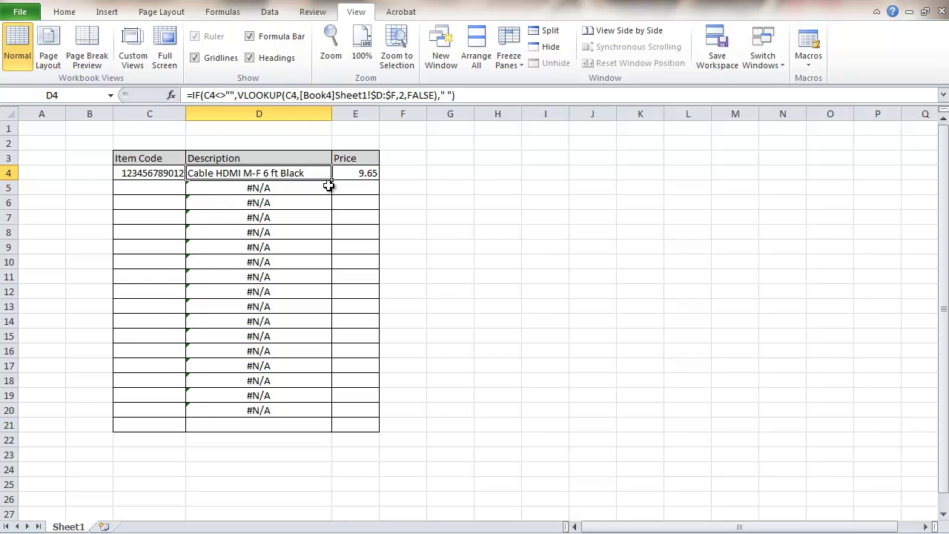
left_click_drag(333, 179, 328, 420)
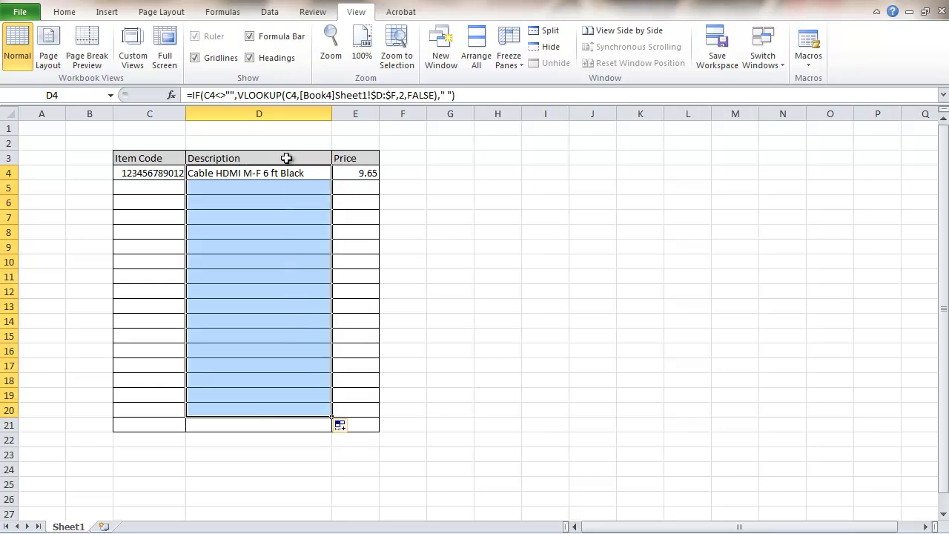
Step: Clear the existing VLOOKUP formula from Price cell E4
left_click(358, 173)
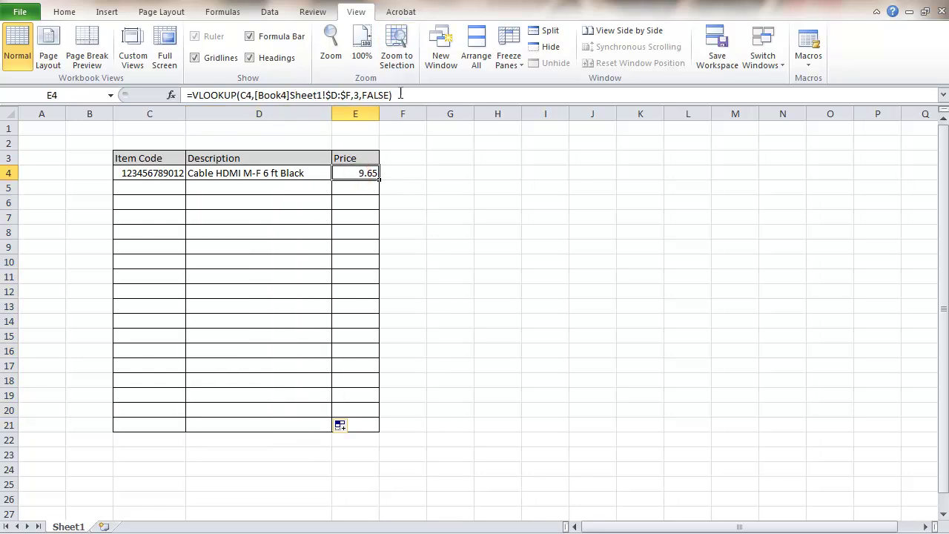
left_click_drag(401, 94, 185, 95)
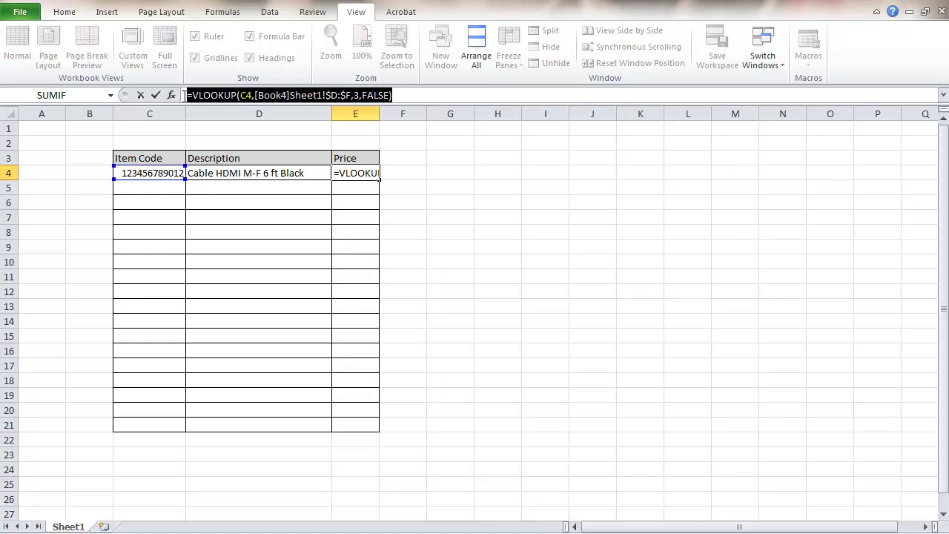
key("Delete")
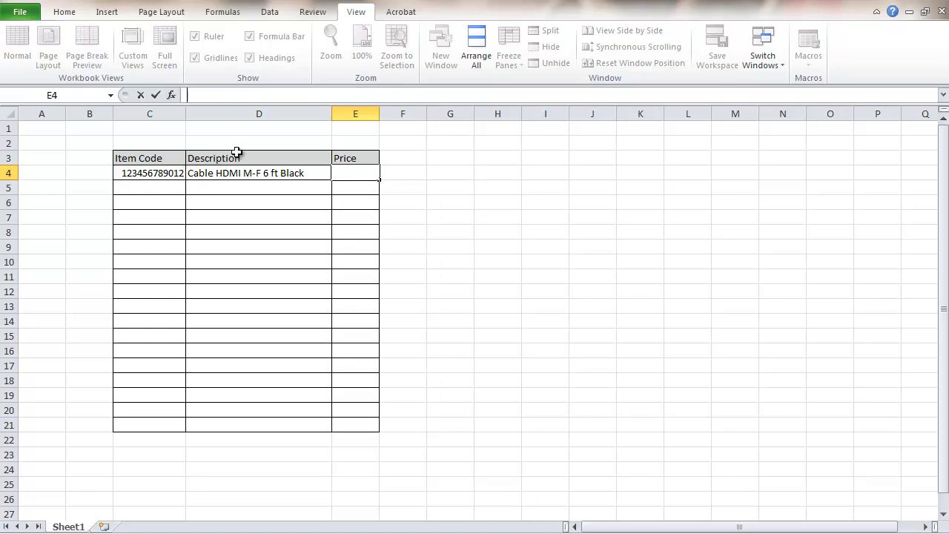
Step: Copy the IF formula text from D4 into E4, change its column index to 3, and enter it
left_click(245, 173)
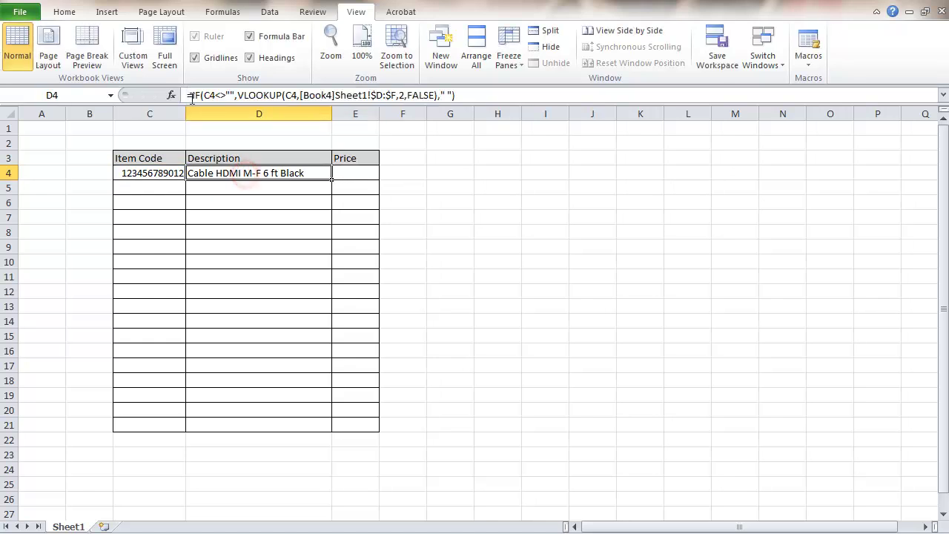
left_click_drag(186, 95, 468, 96)
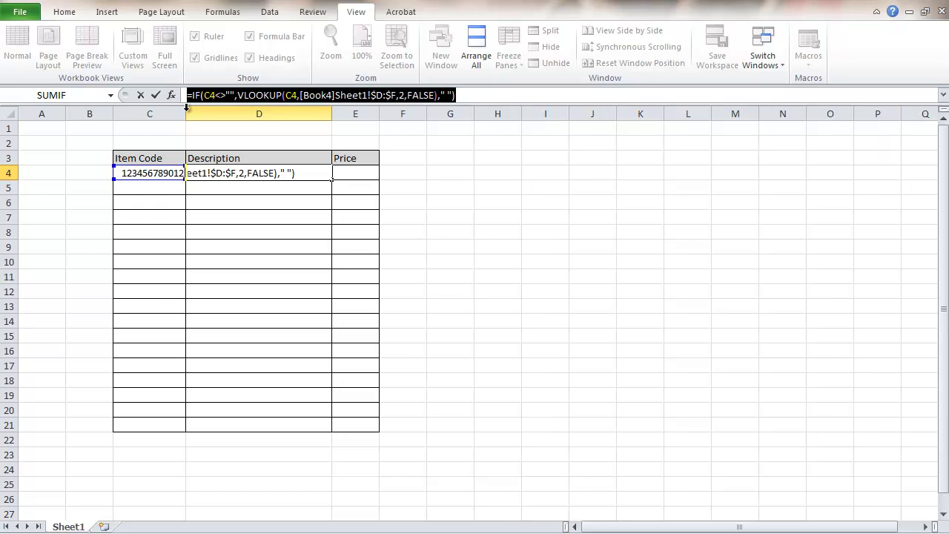
left_click(140, 95)
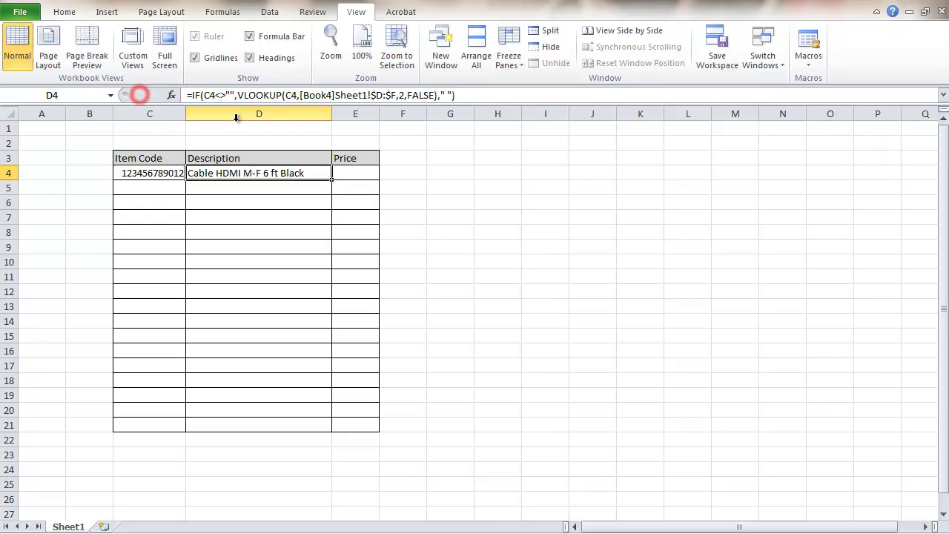
left_click(346, 169)
left_click(205, 97)
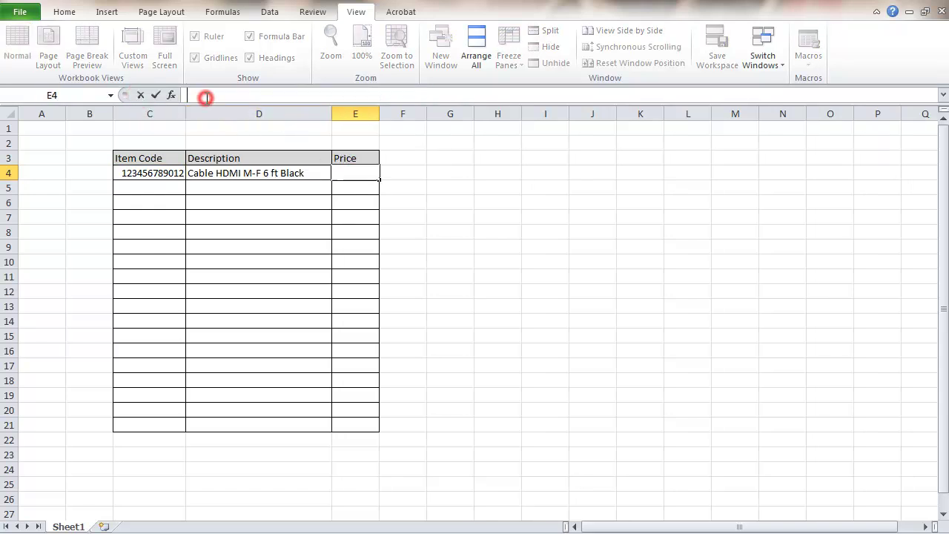
key("ctrl+v")
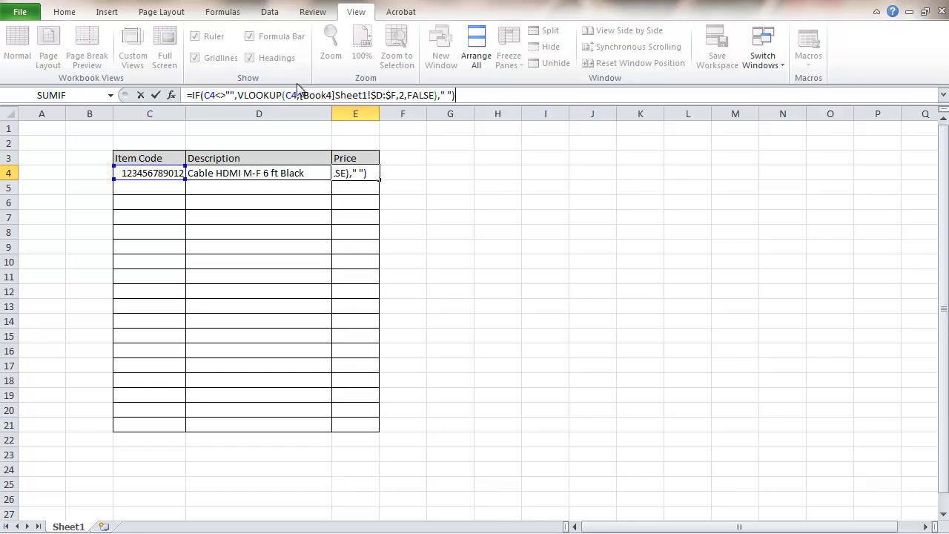
double_click(400, 95)
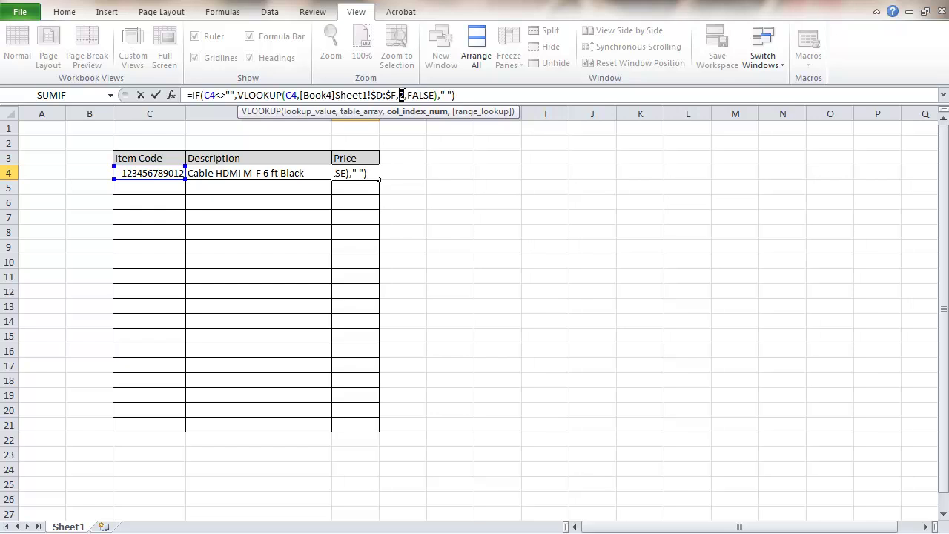
type("3")
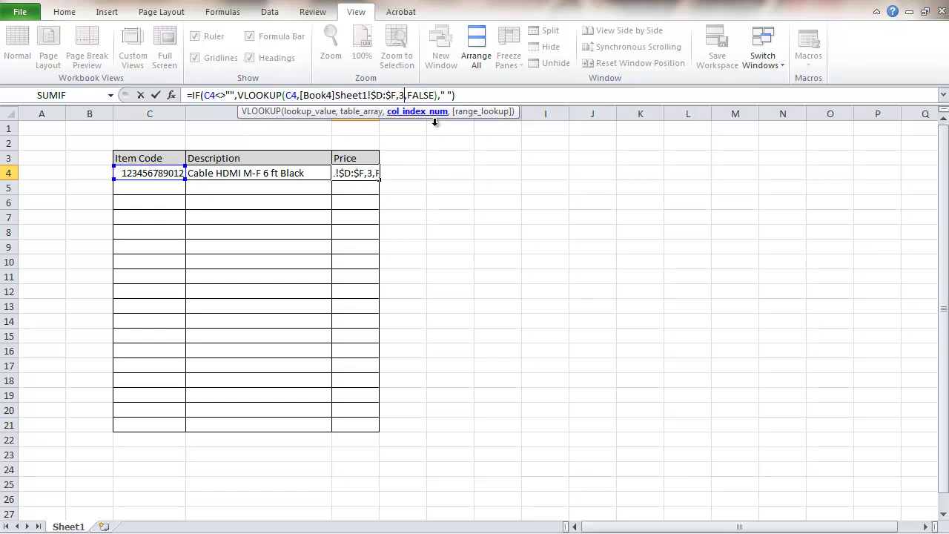
left_click(154, 96)
Step: Fill the Price formula from E4 down to E20
left_click(416, 201)
left_click(363, 175)
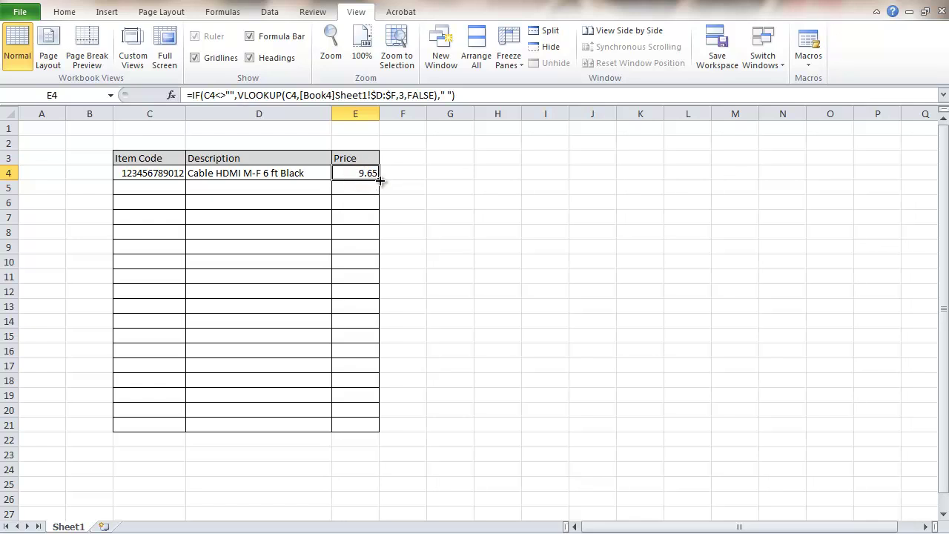
left_click_drag(379, 181, 396, 419)
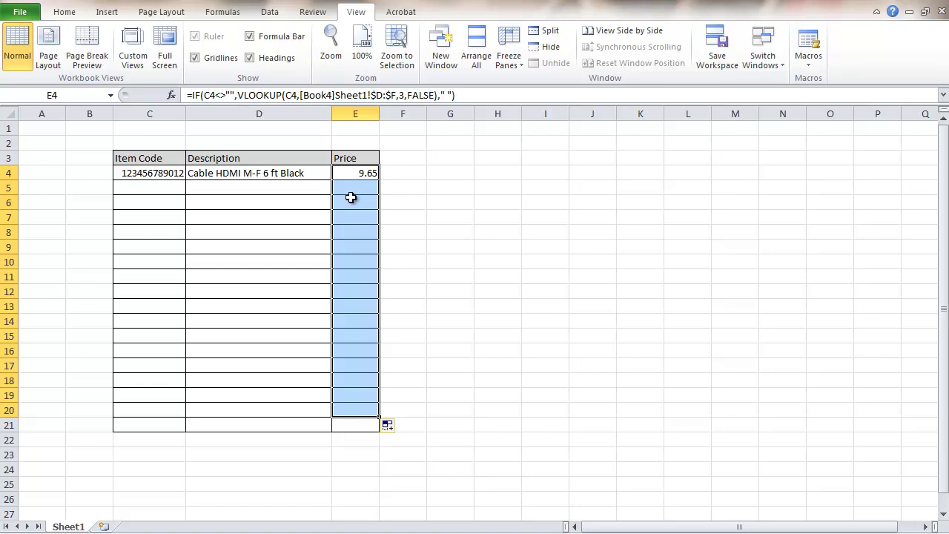
left_click(164, 187)
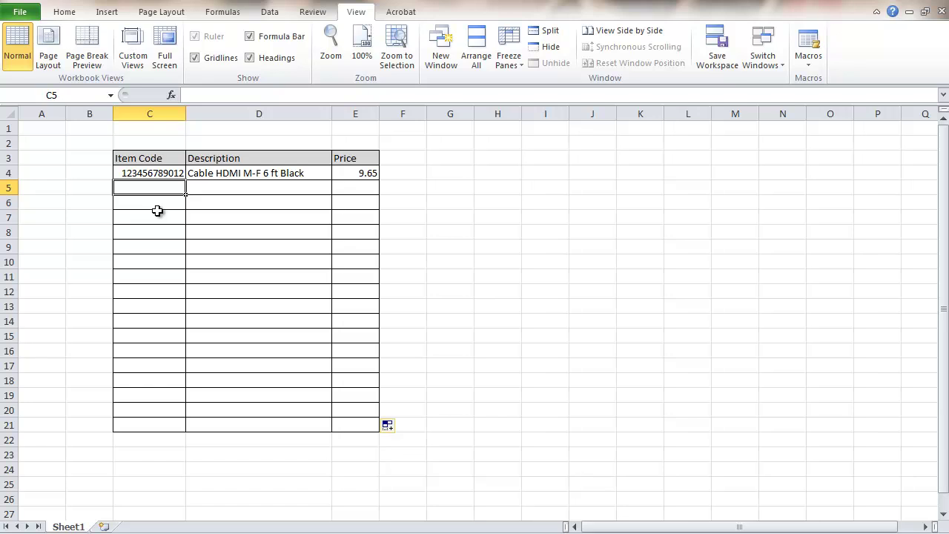
type("1")
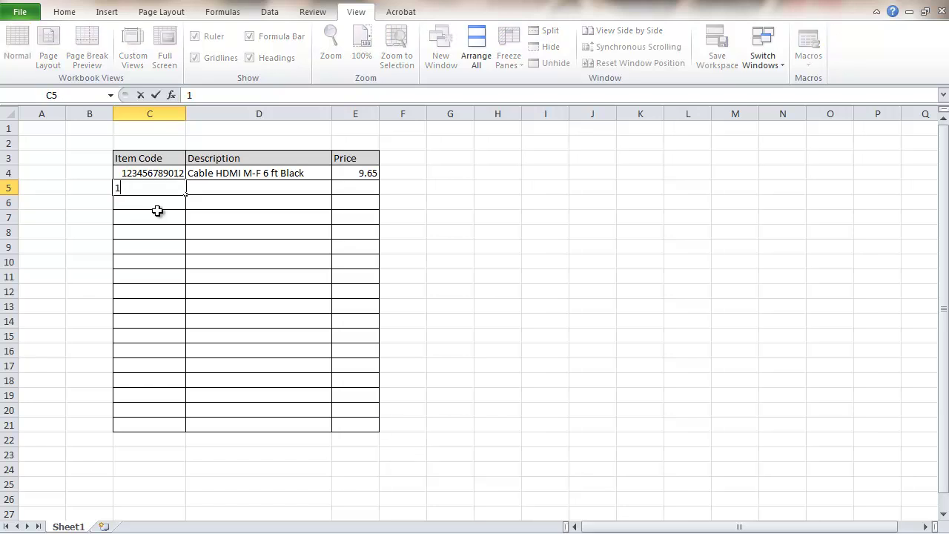
type("234567890")
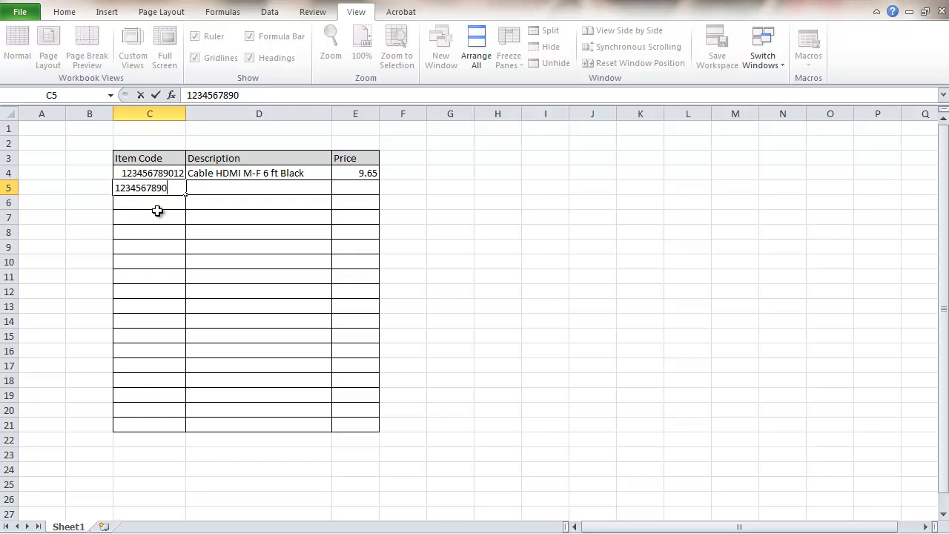
type("22")
key("Return")
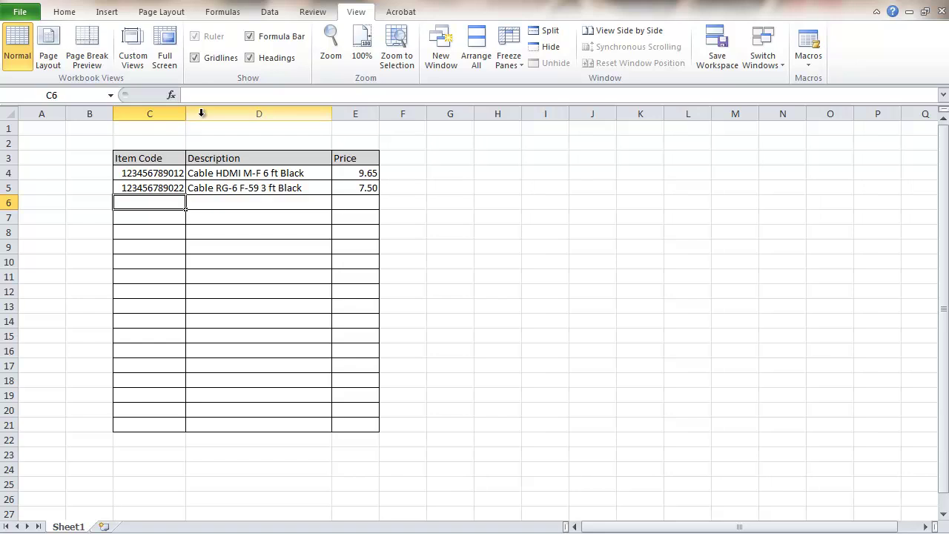
left_click(759, 60)
left_click(775, 98)
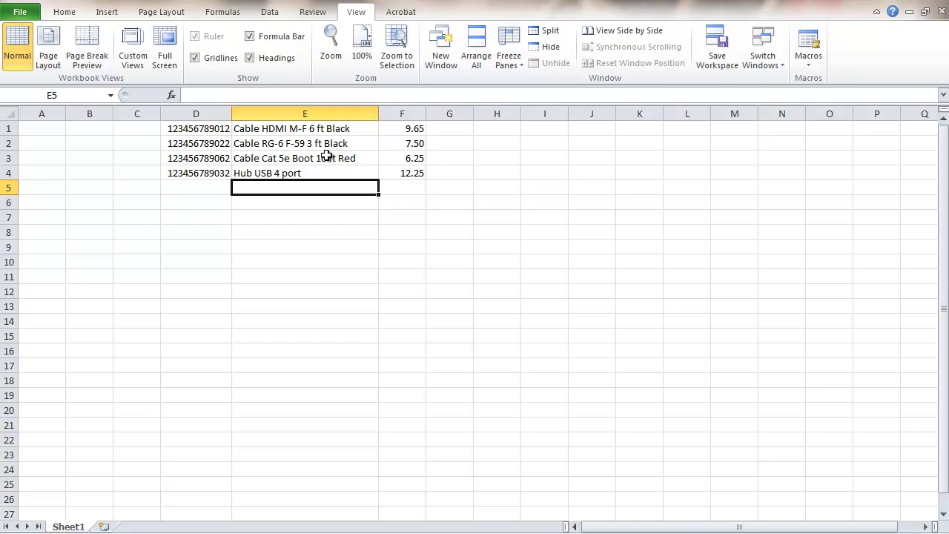
left_click(765, 59)
left_click(781, 81)
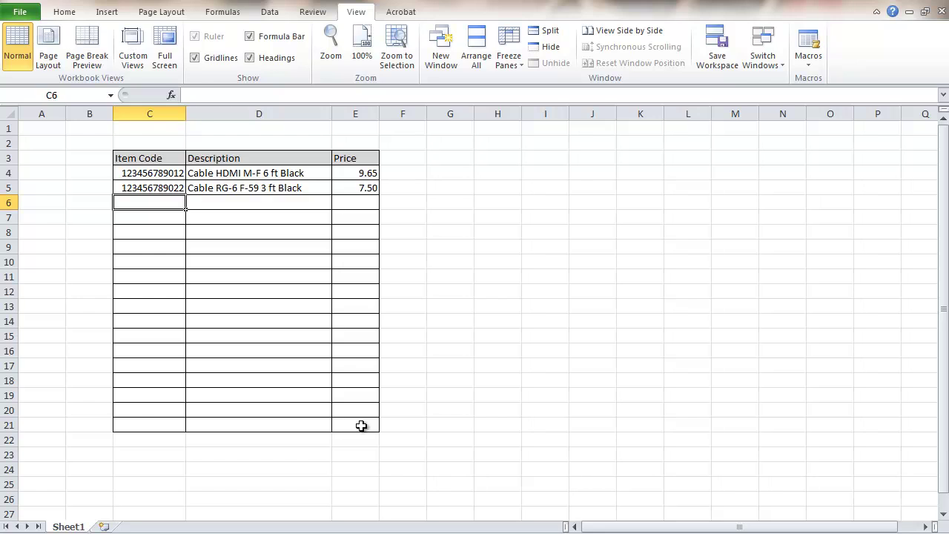
Step: Label D21 as Total and add an AutoSum of prices E4:E20 in E21
left_click(238, 427)
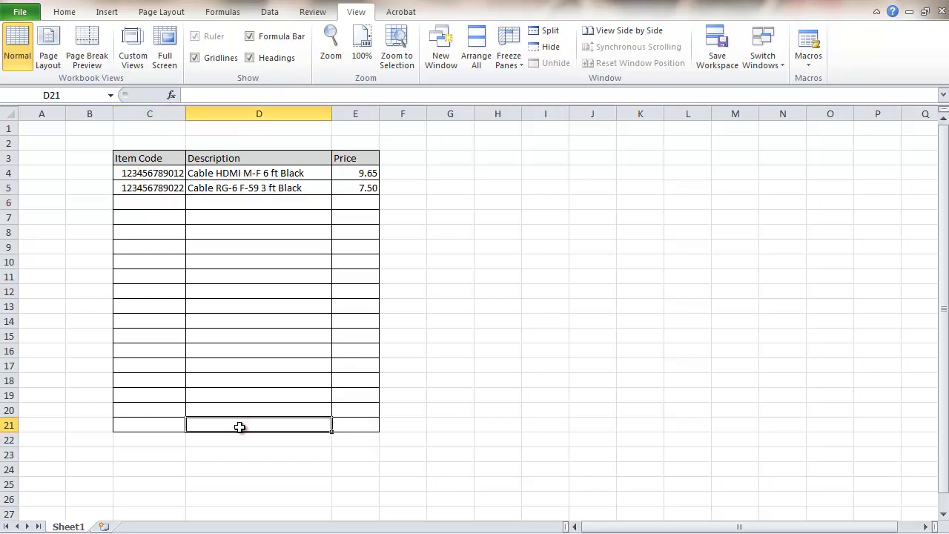
type("Total")
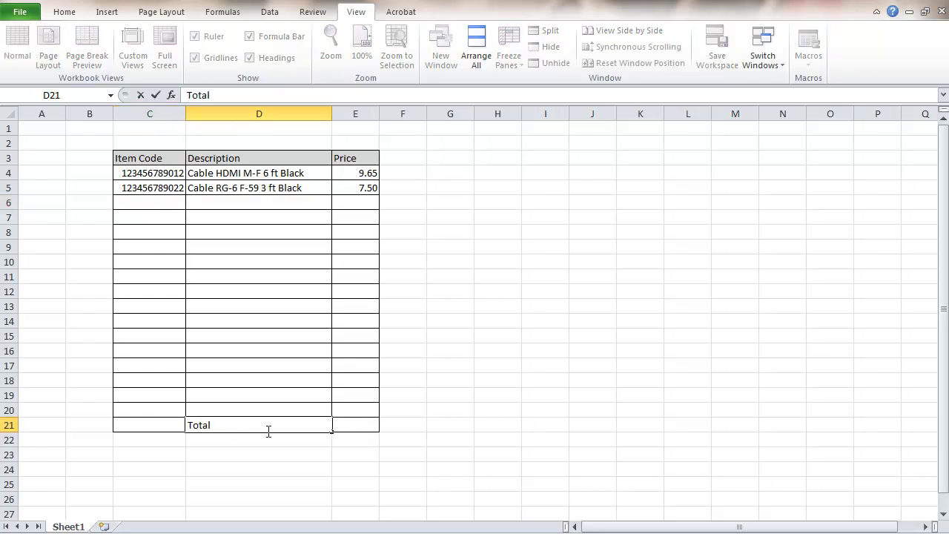
left_click(349, 426)
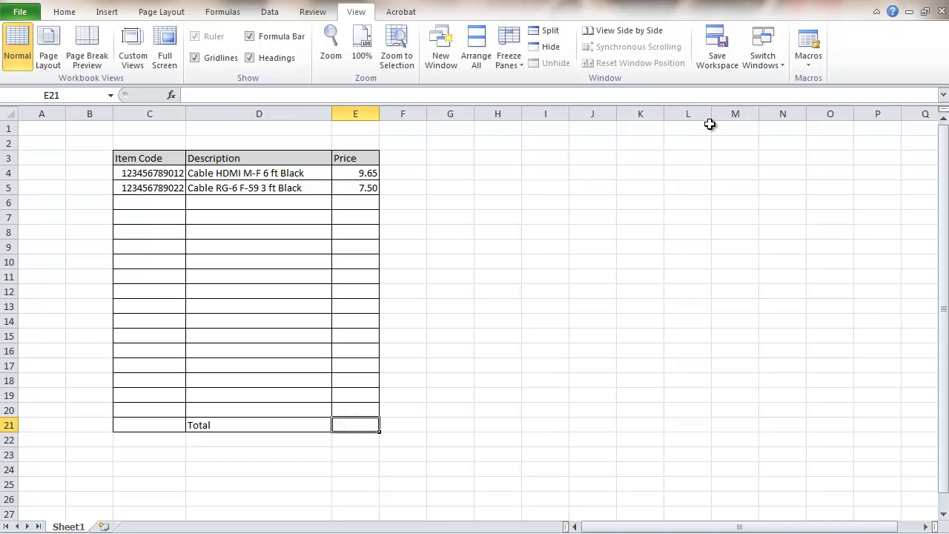
left_click(62, 14)
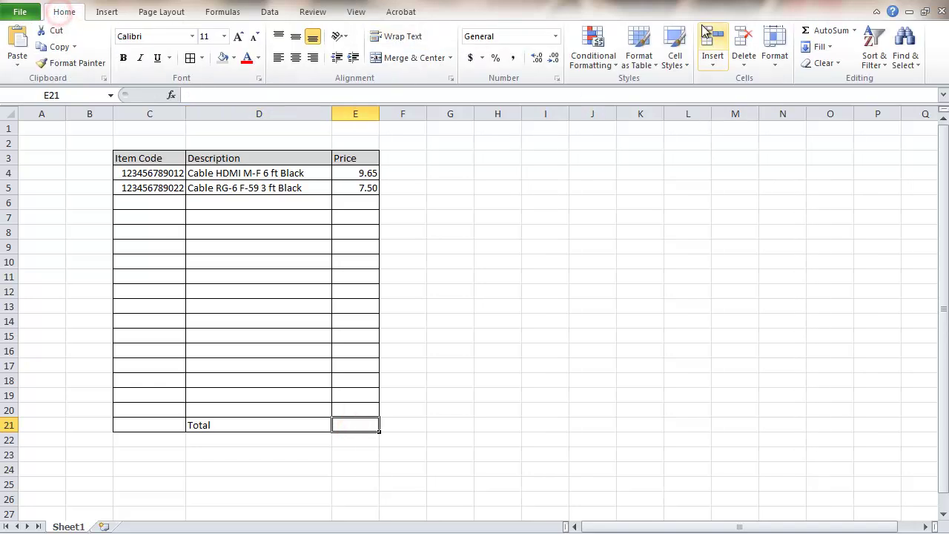
left_click(819, 31)
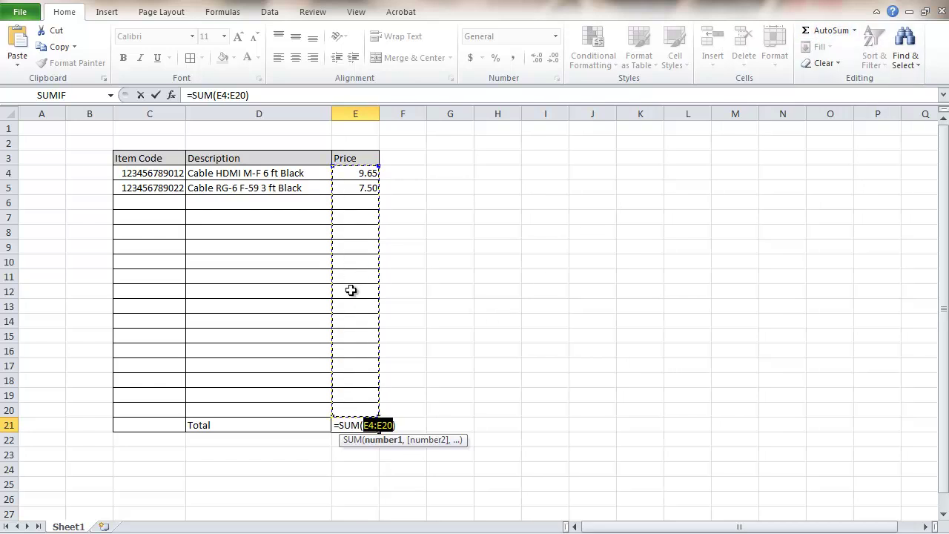
key("Return")
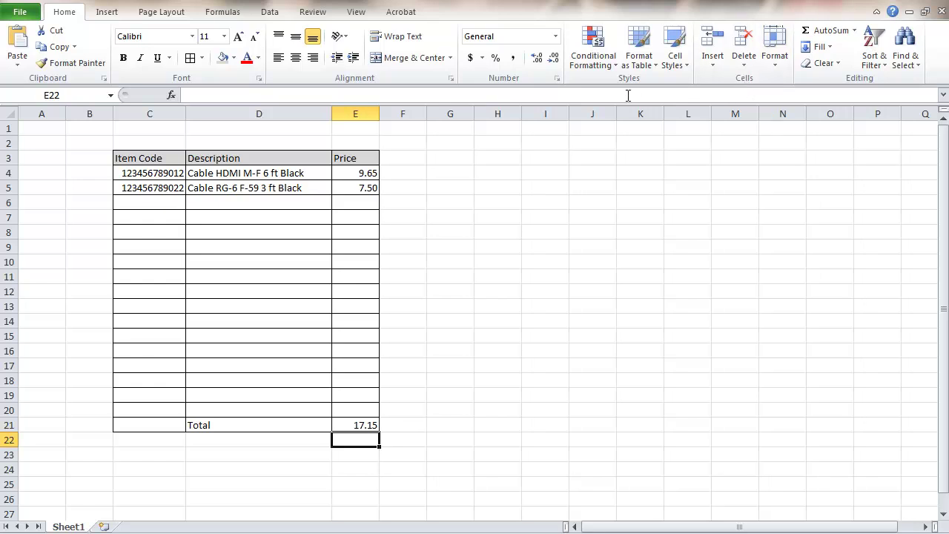
Step: Switch to the source workbook Book4 and save it as Product_list.xlsx in the Production folder
left_click(359, 12)
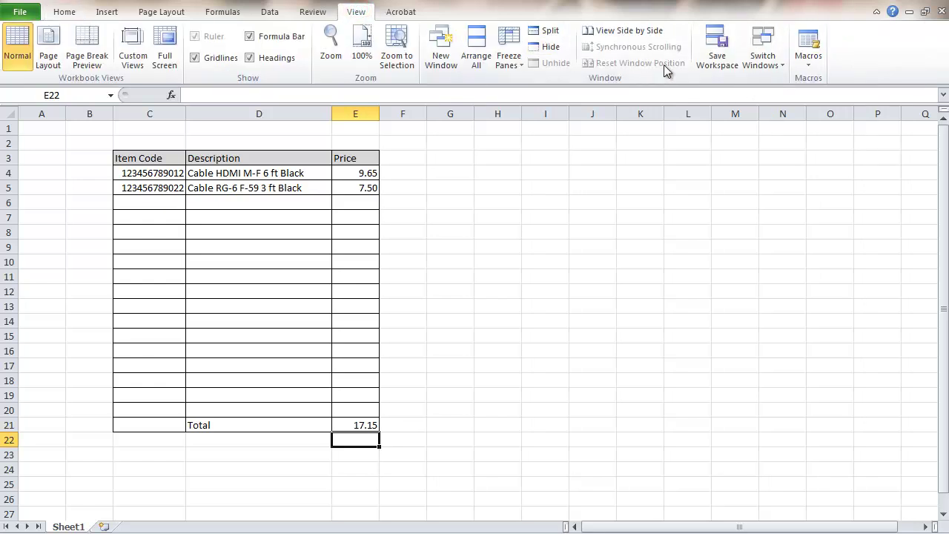
left_click(763, 63)
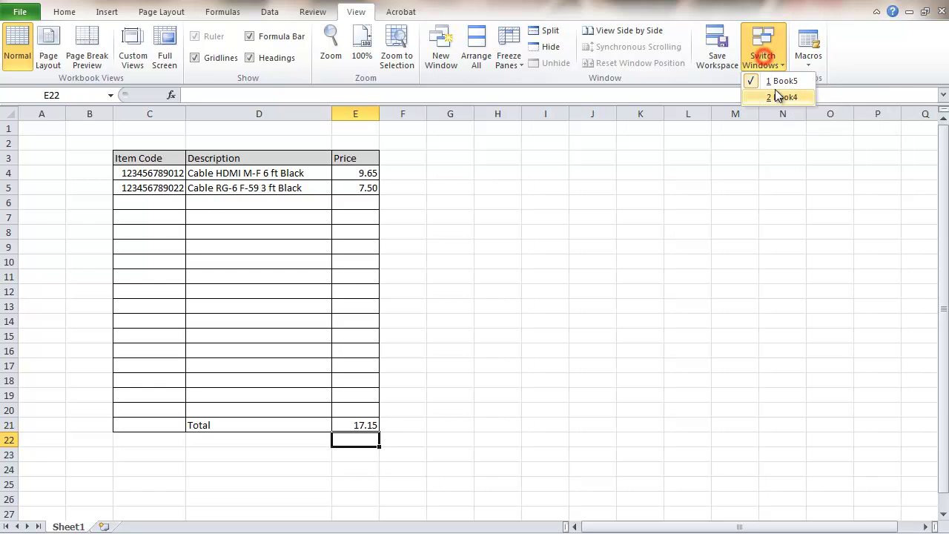
left_click(780, 97)
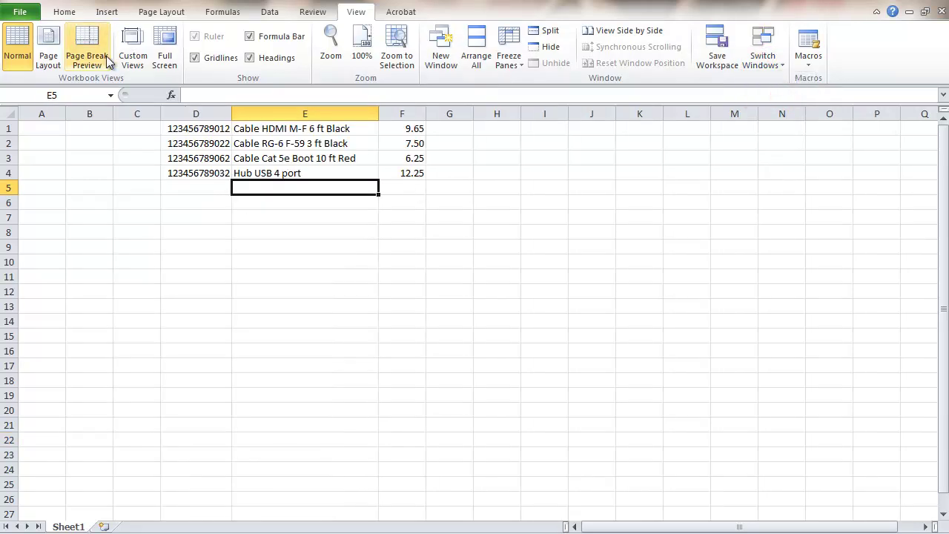
left_click(19, 14)
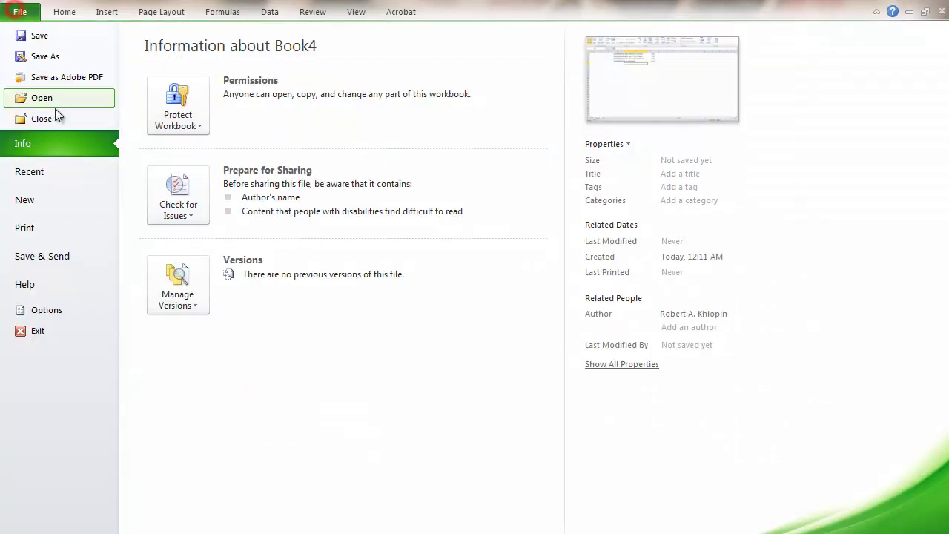
left_click(39, 58)
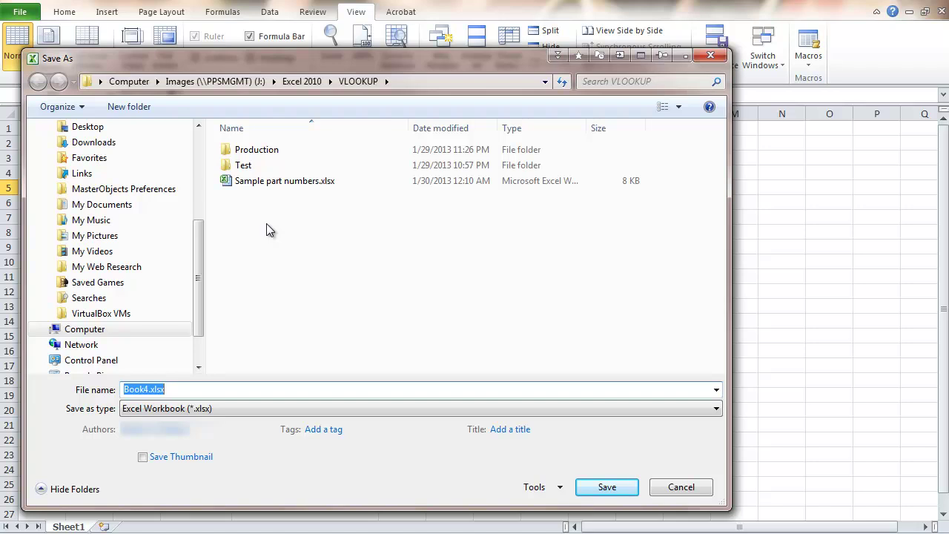
double_click(232, 152)
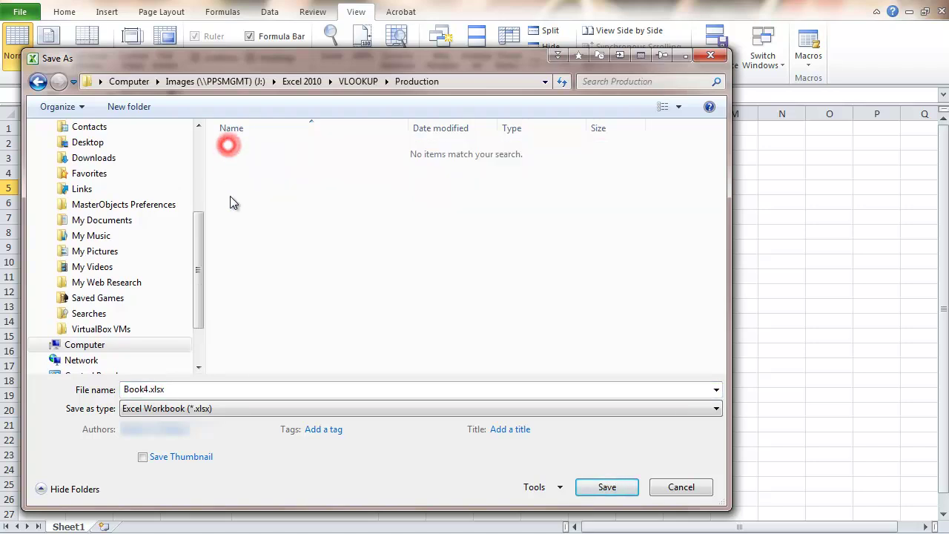
double_click(148, 389)
left_click(148, 389)
left_click_drag(147, 390, 123, 389)
type("Product_list")
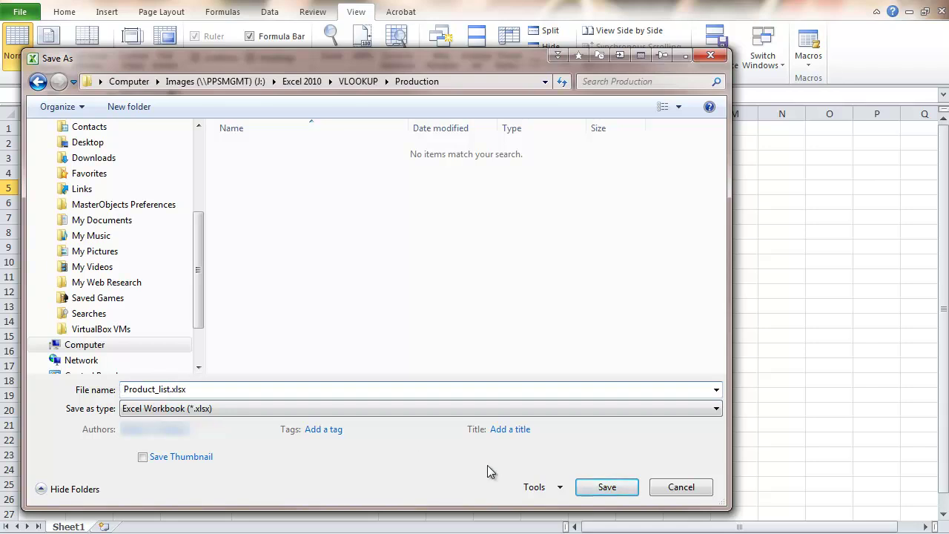
left_click(598, 487)
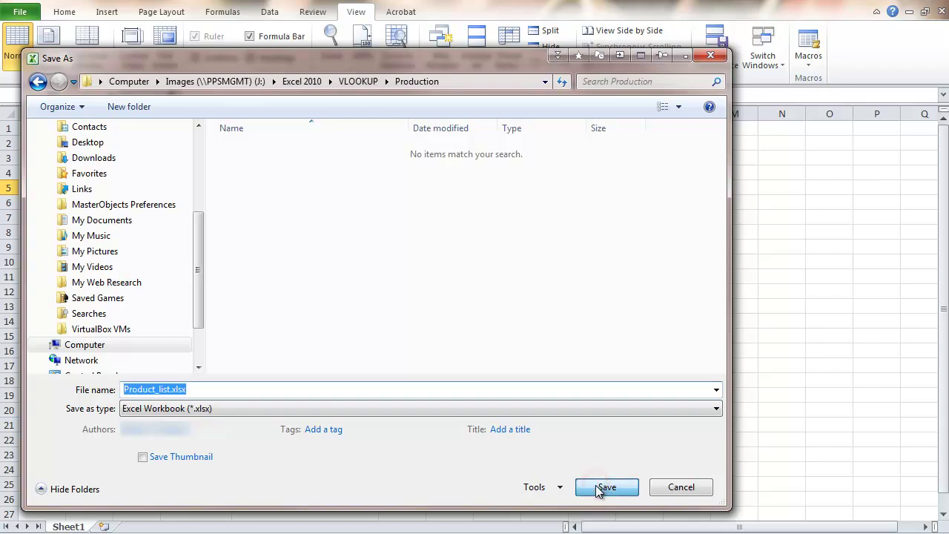
left_click(607, 491)
left_click(607, 487)
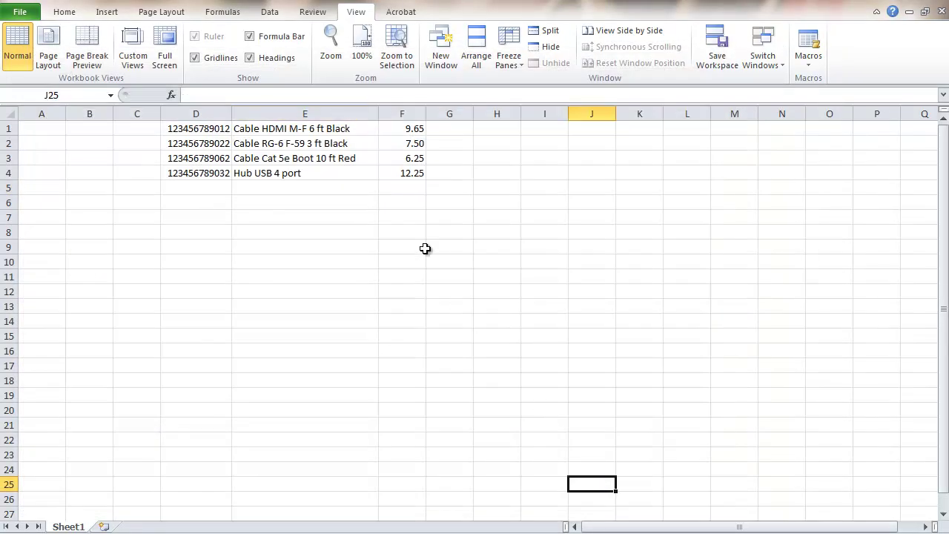
Step: Return to Book5 and inspect the workbook reference in the Description formula in D4
left_click(765, 63)
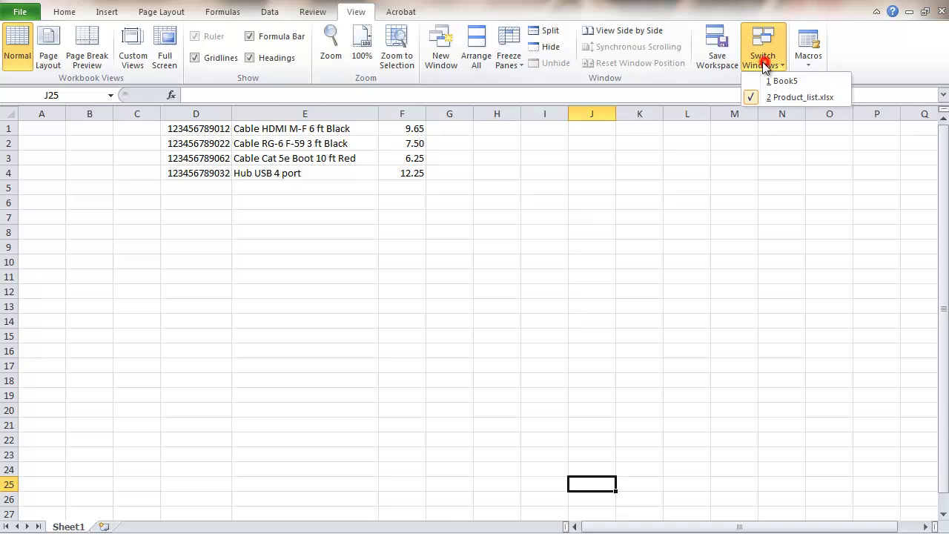
left_click(776, 81)
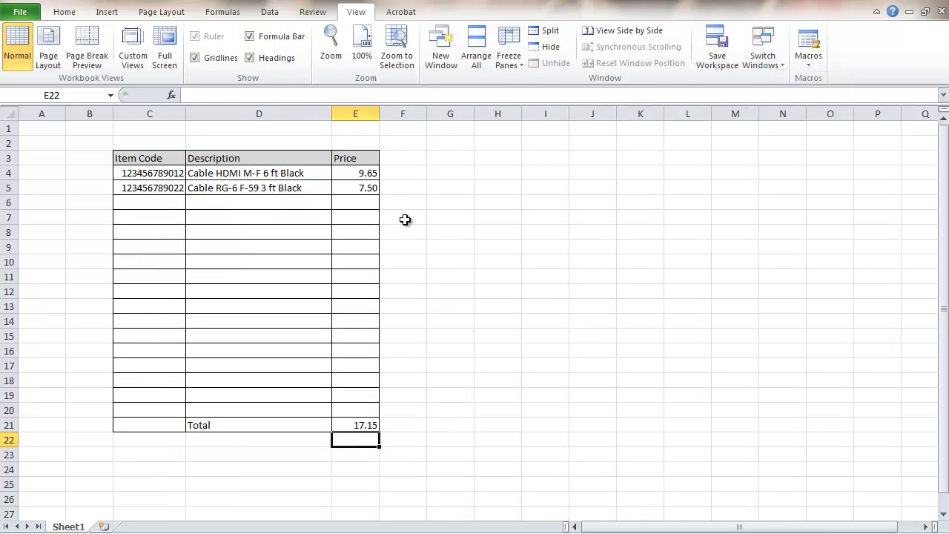
left_click(239, 174)
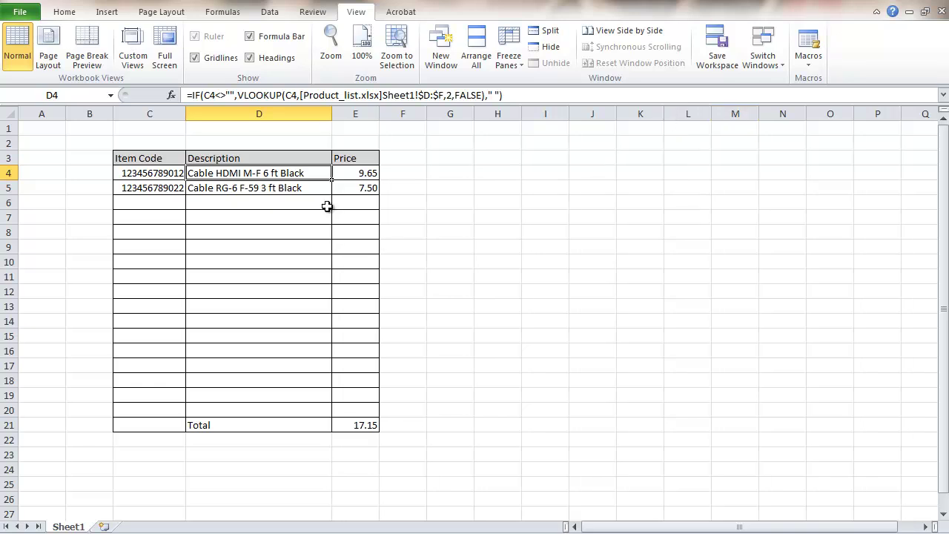
Step: Save the Book5 workbook as Sales_receipt.xlsx in the Production folder
left_click(19, 12)
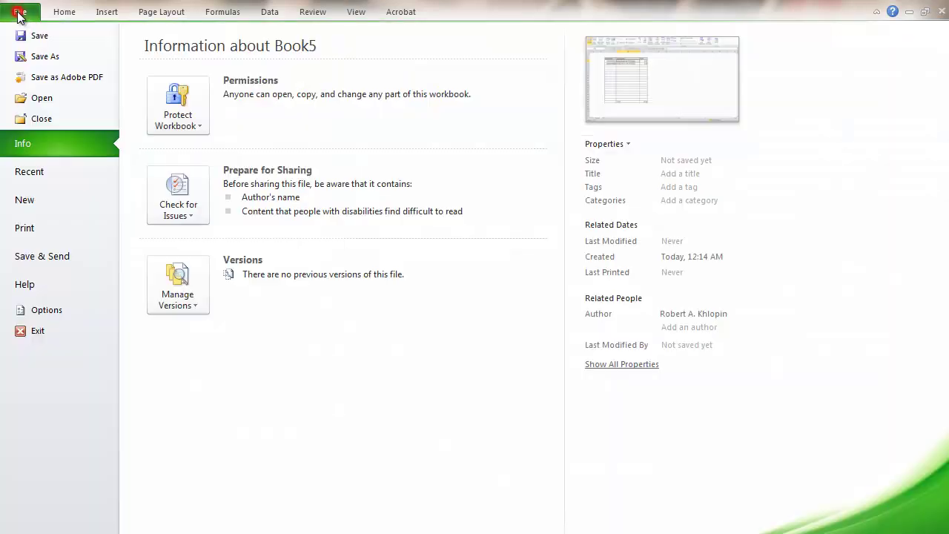
left_click(39, 56)
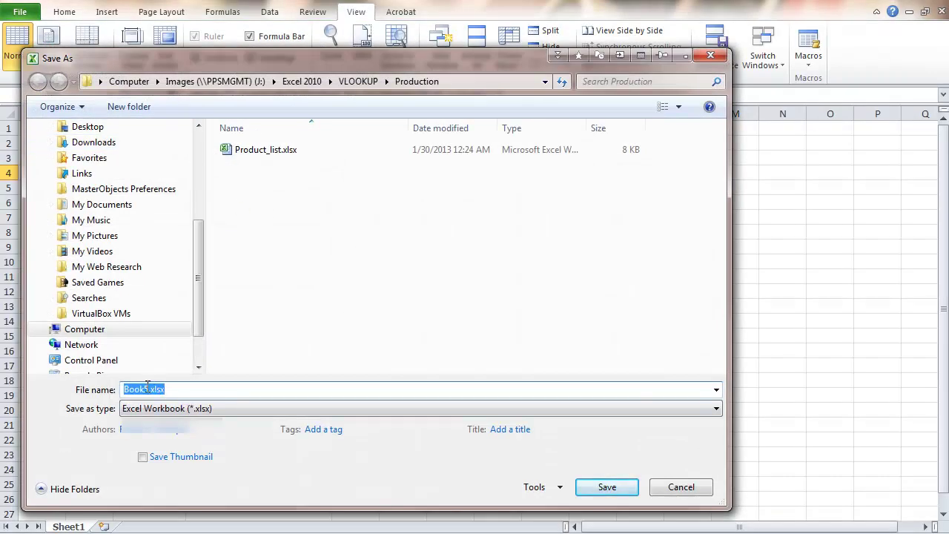
left_click_drag(149, 389, 106, 397)
type("Sales_receipt")
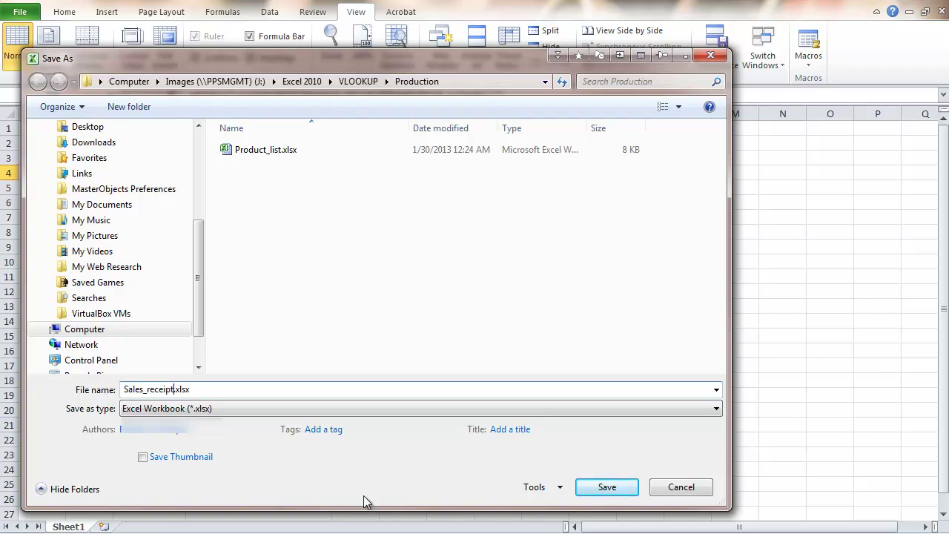
left_click(607, 487)
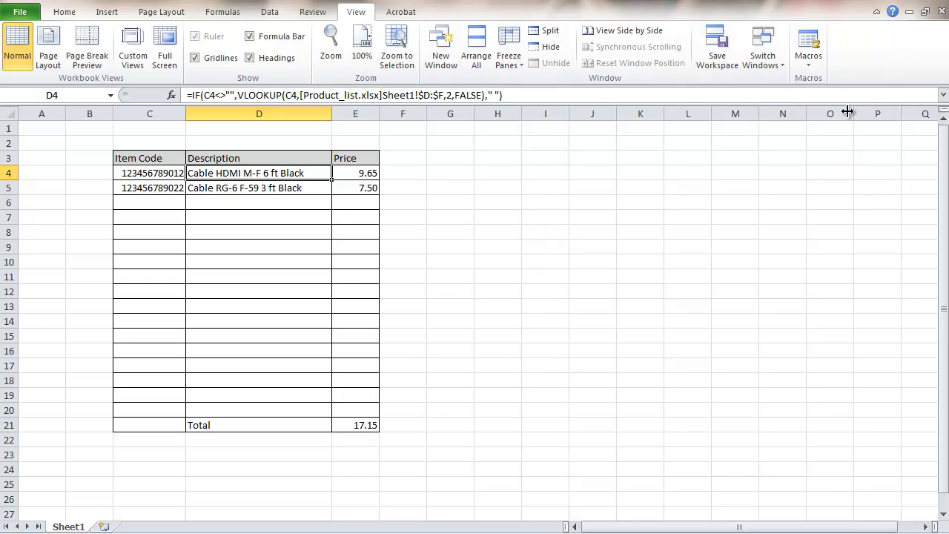
Step: Close both the Sales_receipt and Product_list workbooks
key("ctrl+Tab")
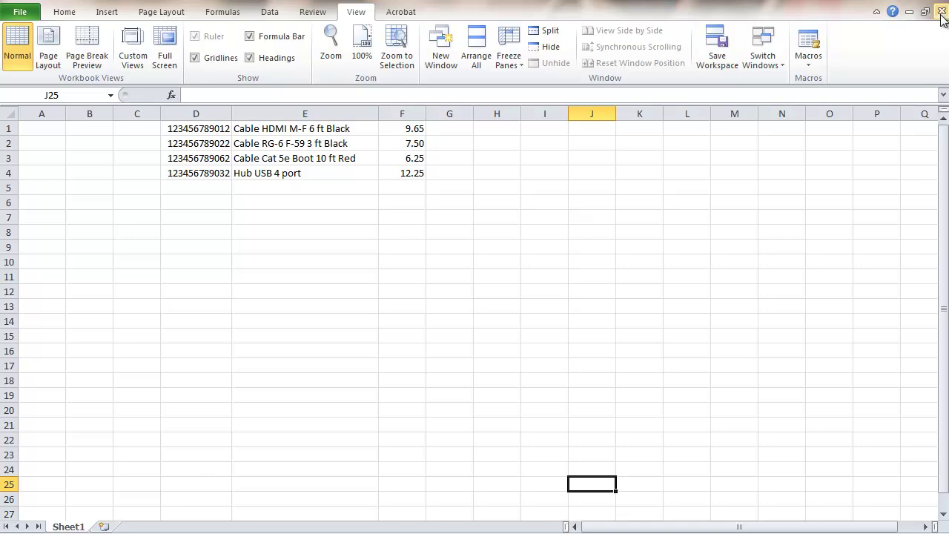
left_click(941, 12)
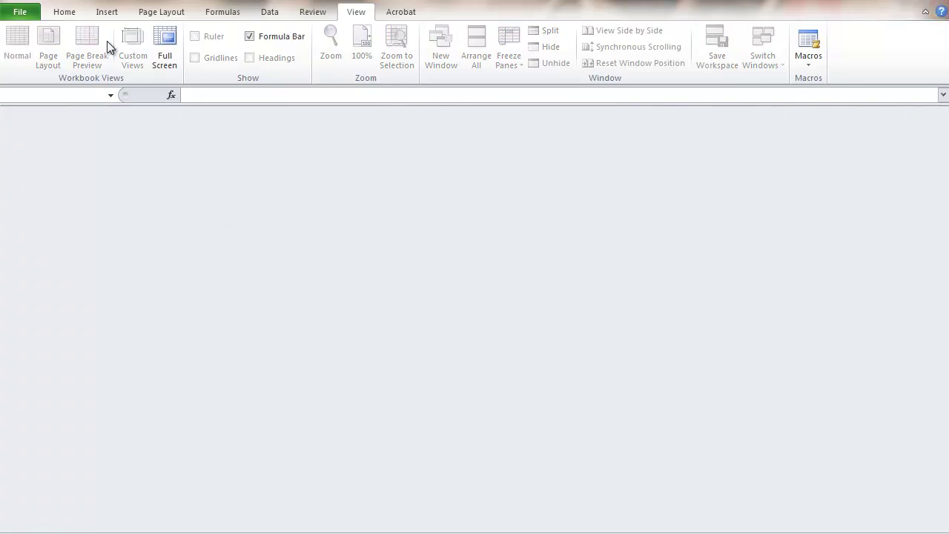
Step: Reopen Sales_receipt.xlsx from the Production folder, enabling its linked content and making it a trusted document
key("ctrl+o")
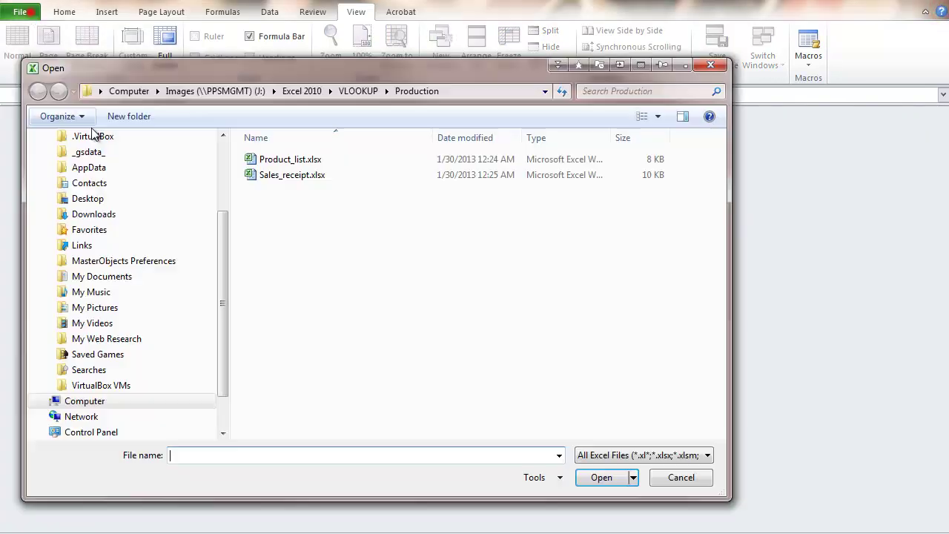
double_click(265, 176)
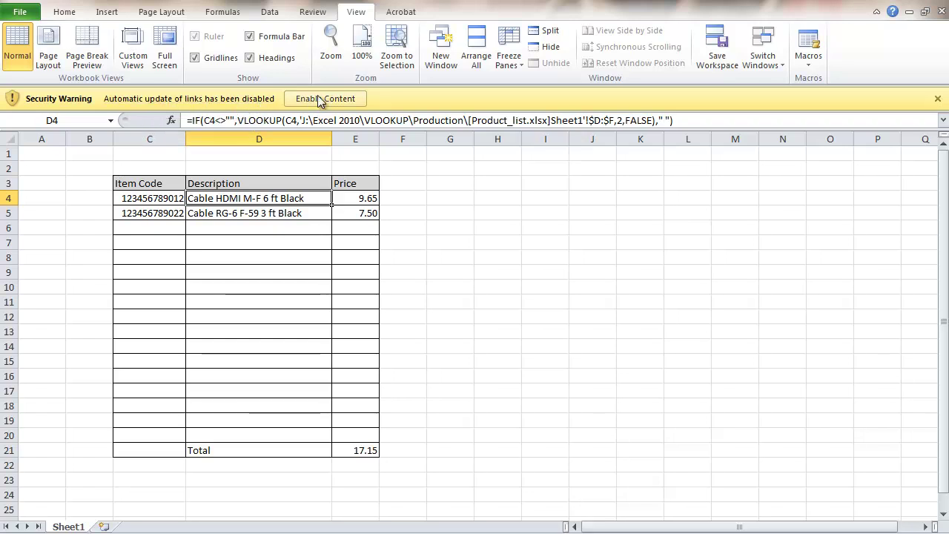
left_click(318, 99)
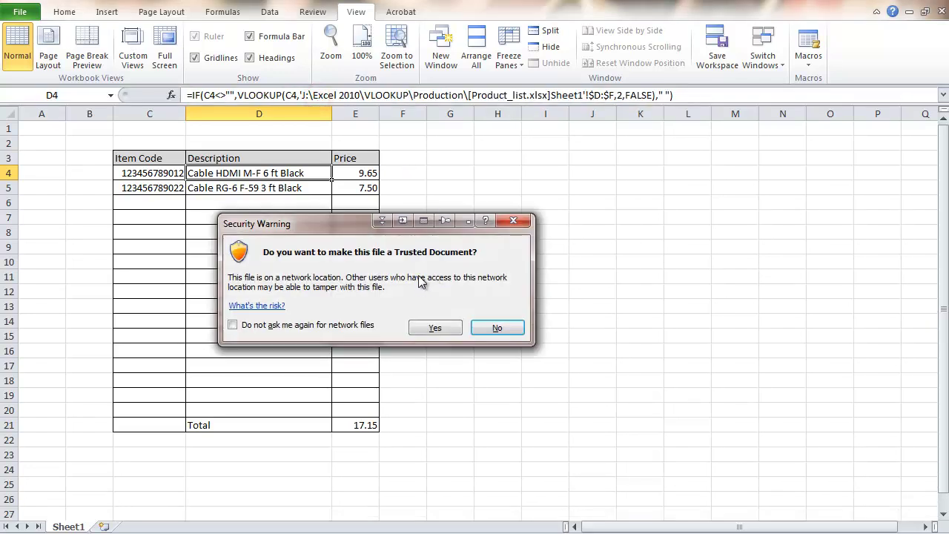
left_click(435, 328)
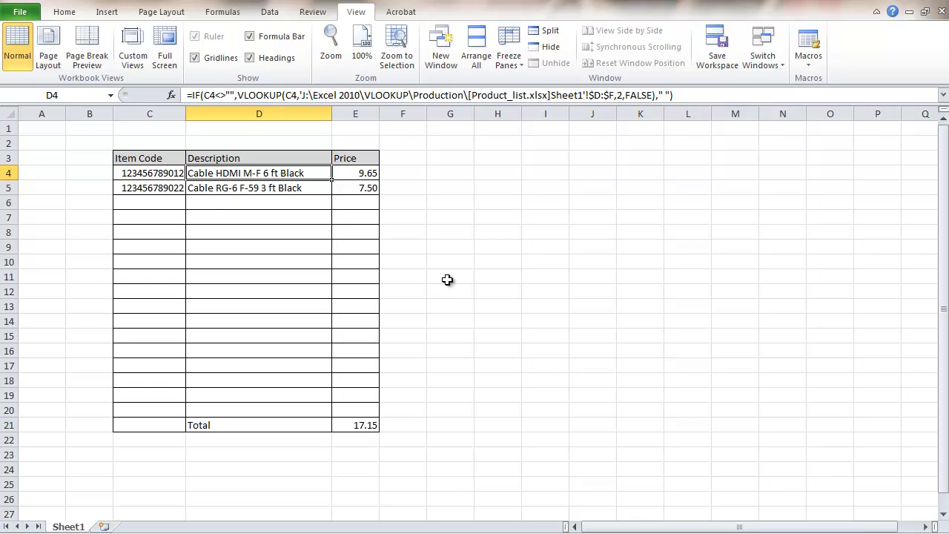
left_click(147, 200)
type("123456789032")
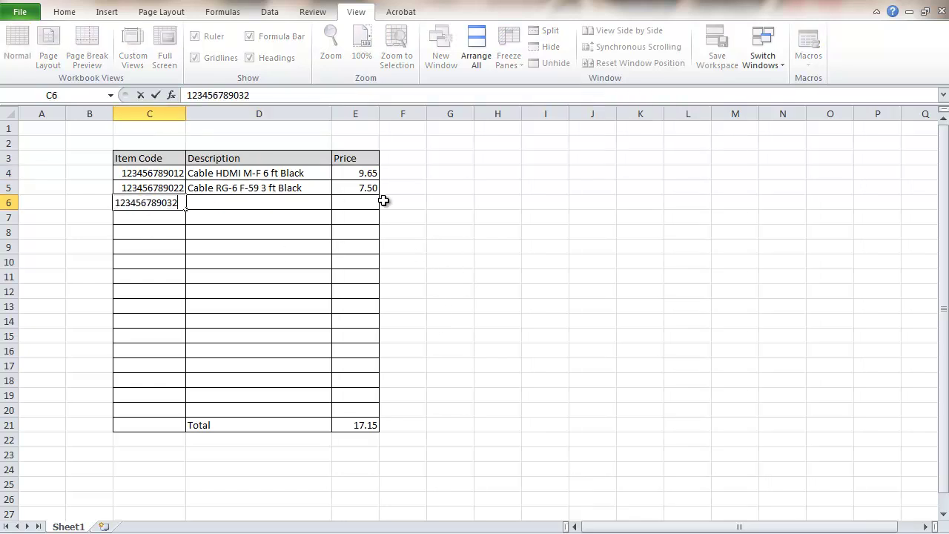
key("Return")
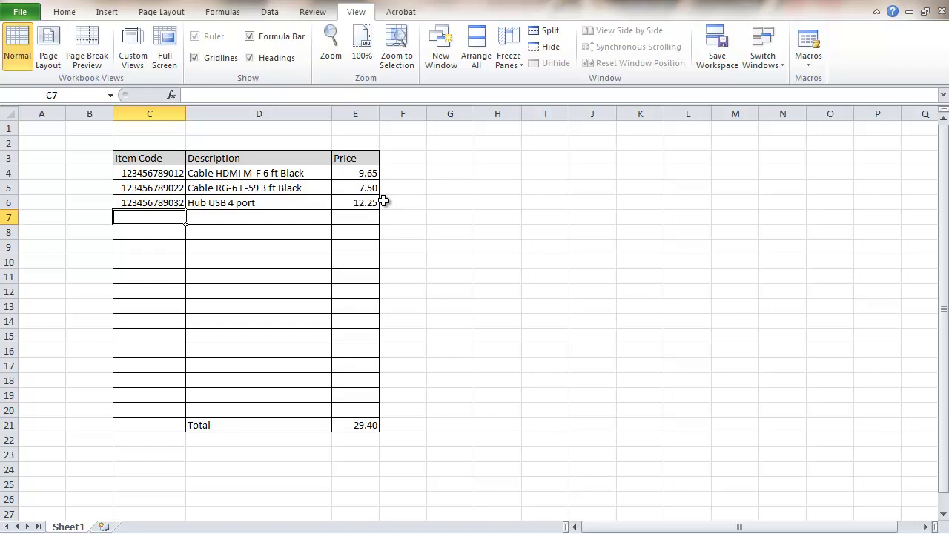